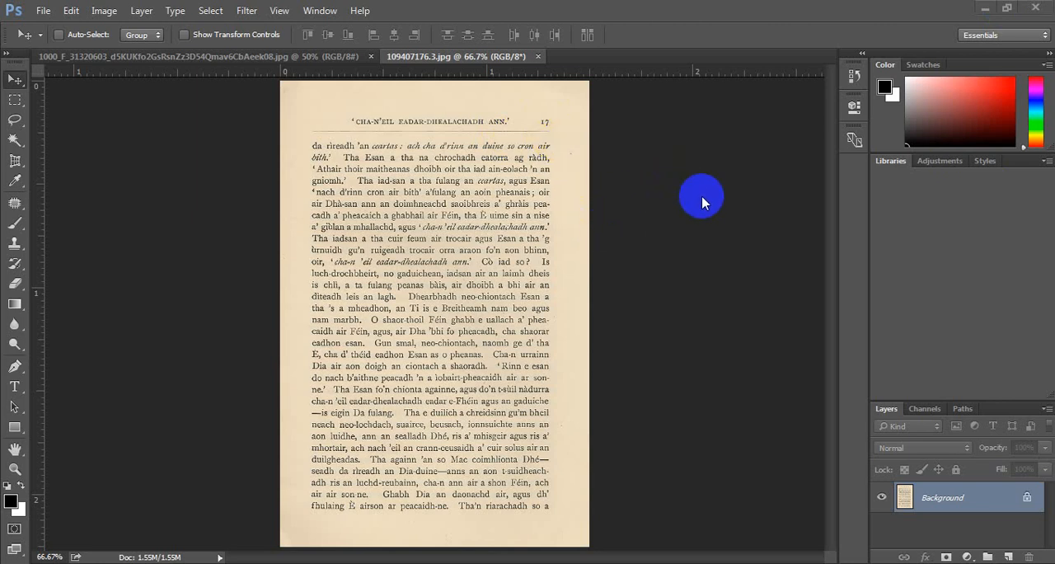
Whiten the page background with a Levels adjustment, setting input levels to black 74, midtone 1.74 and white 161.
click(211, 11)
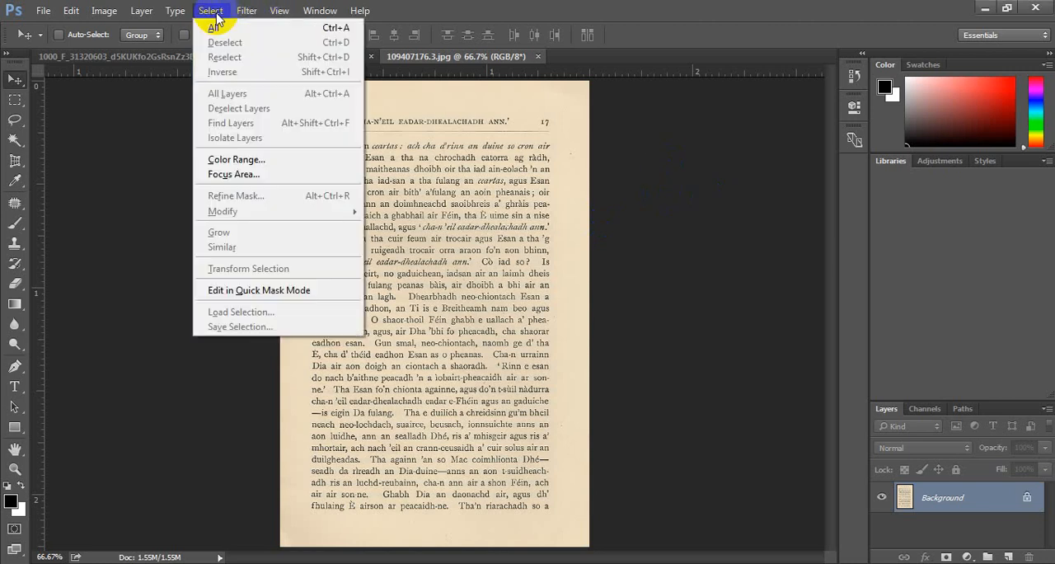
mouse_move(105, 13)
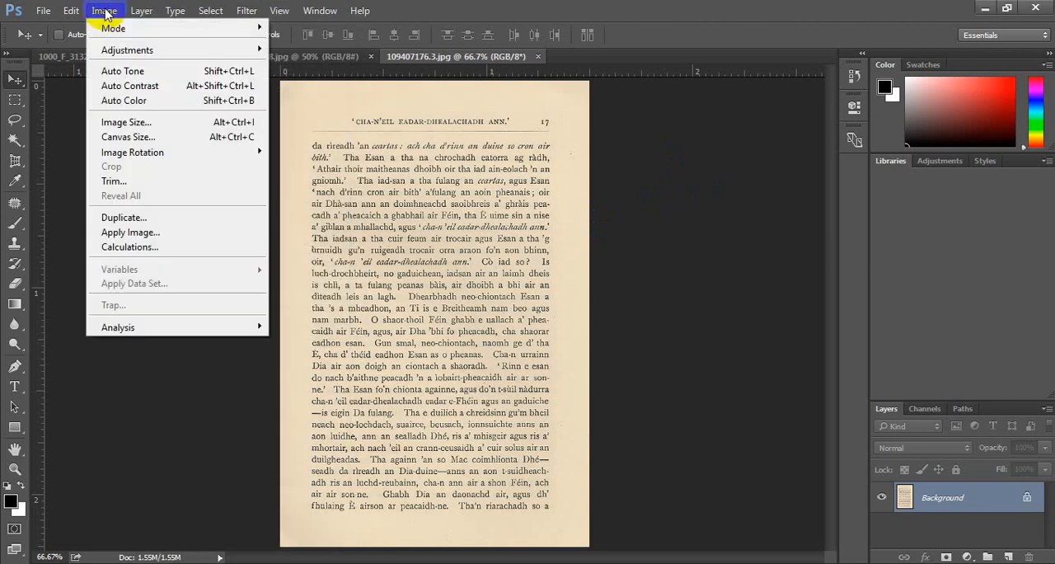
mouse_move(138, 55)
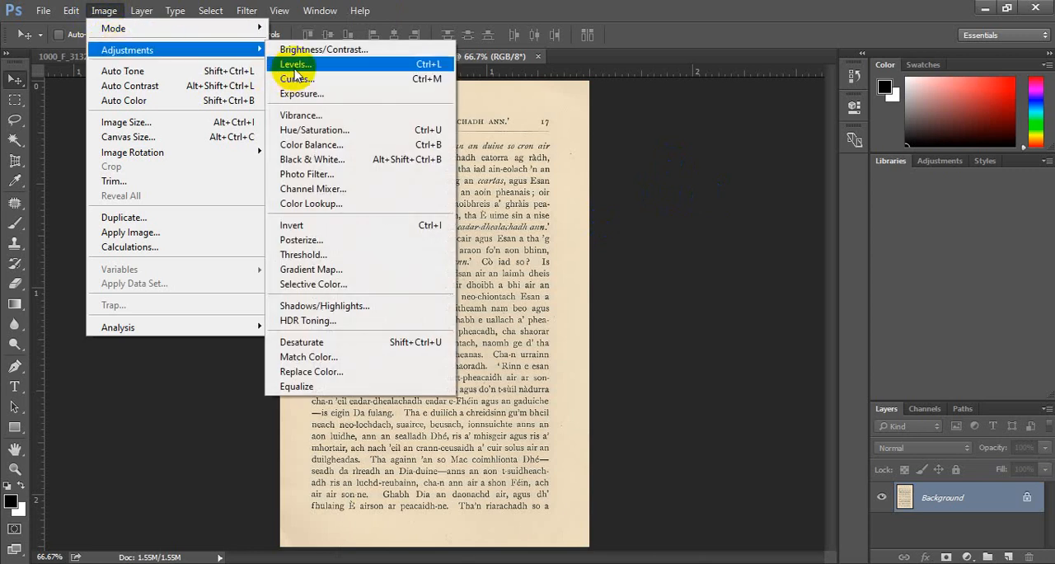
click(294, 68)
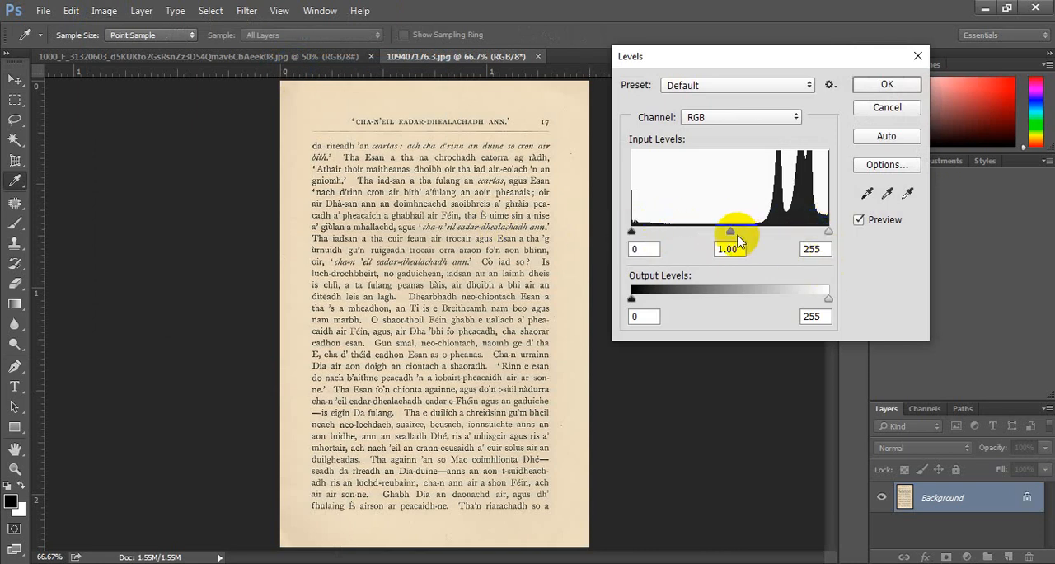
drag(730, 235, 689, 229)
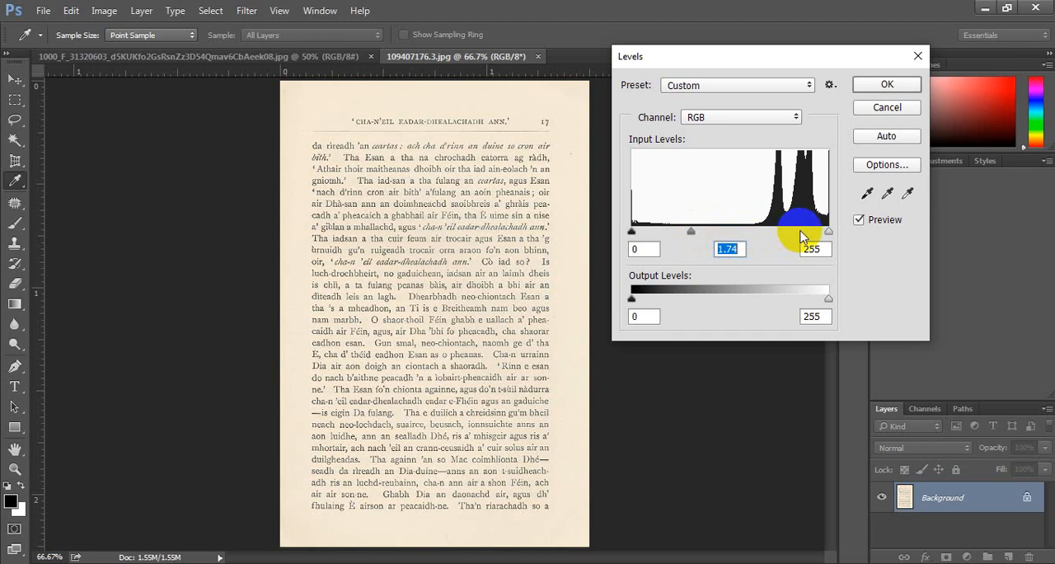
drag(831, 238, 755, 234)
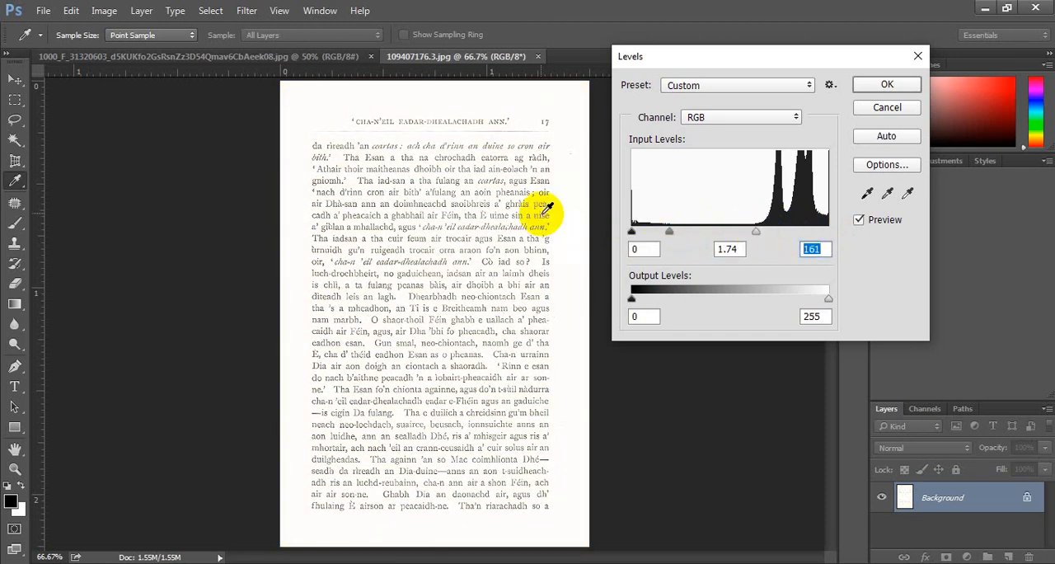
drag(633, 234, 676, 235)
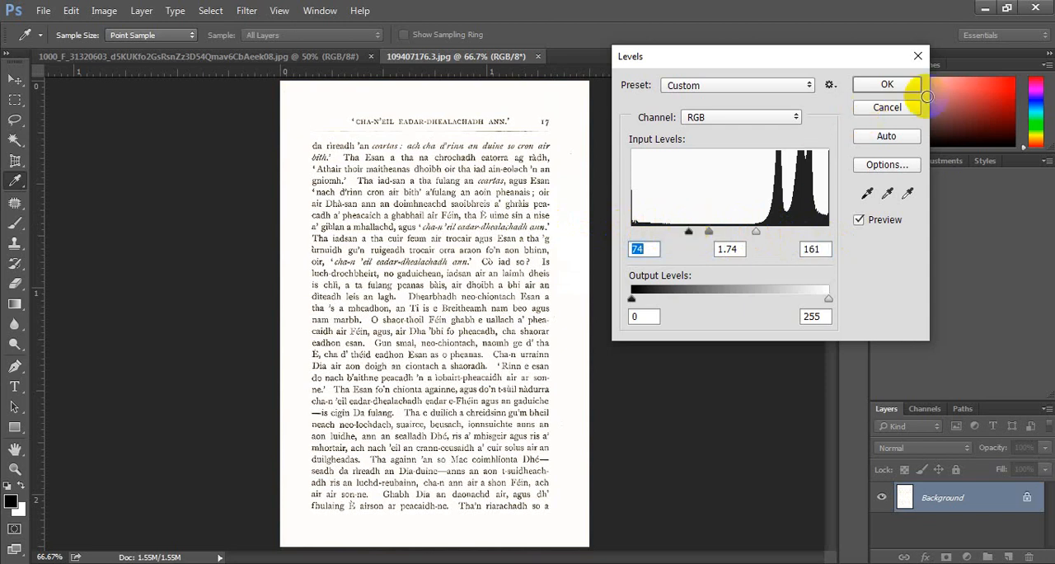
click(898, 85)
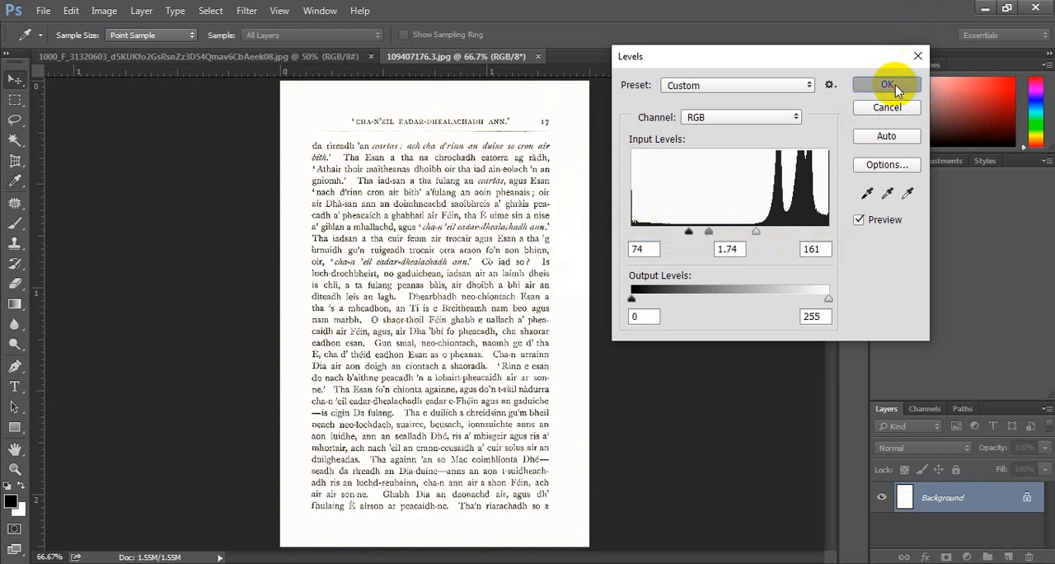
Remove the thin horizontal rule under the page heading by marquee-selecting it and patching it with blank paper from above the heading.
scroll(513, 231, up, 7)
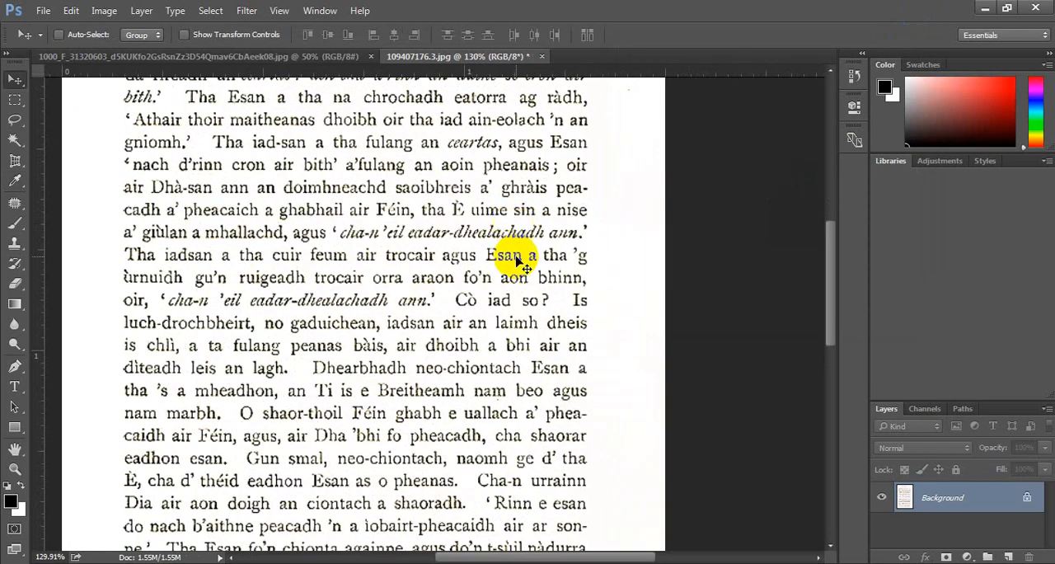
scroll(516, 258, up, 5)
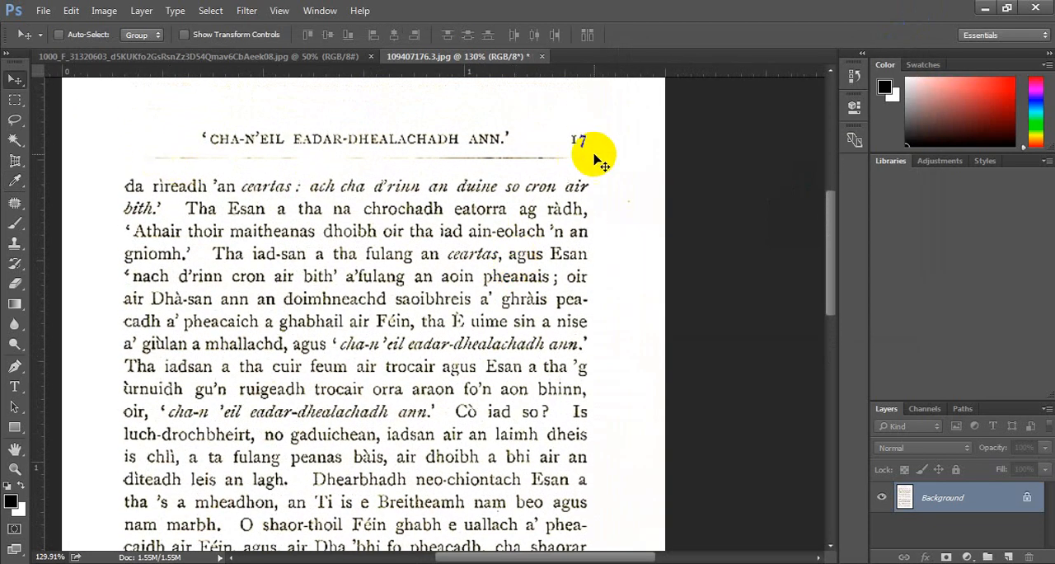
click(15, 99)
click(107, 97)
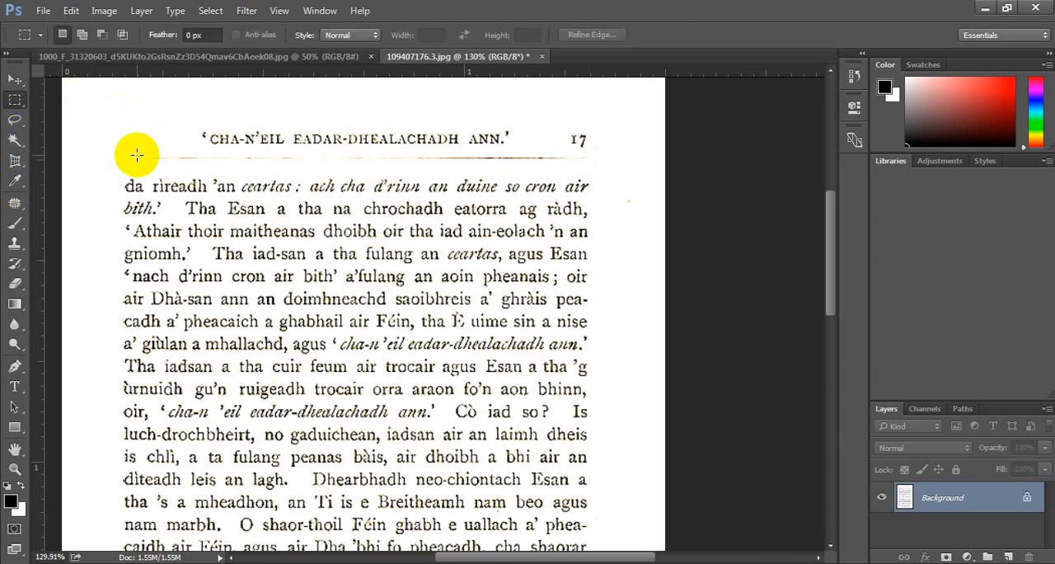
drag(136, 151, 596, 167)
click(15, 202)
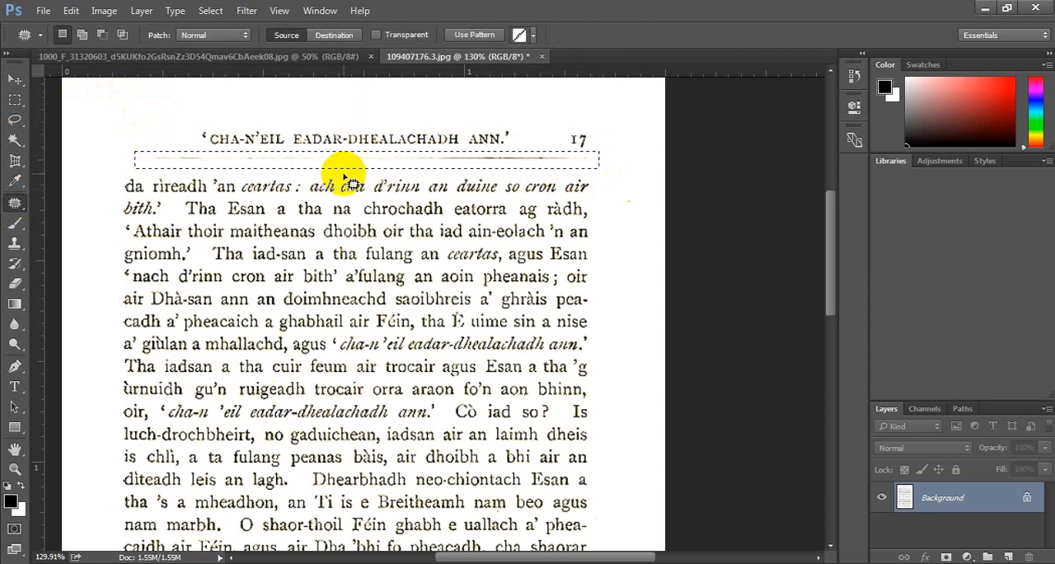
drag(346, 165, 344, 111)
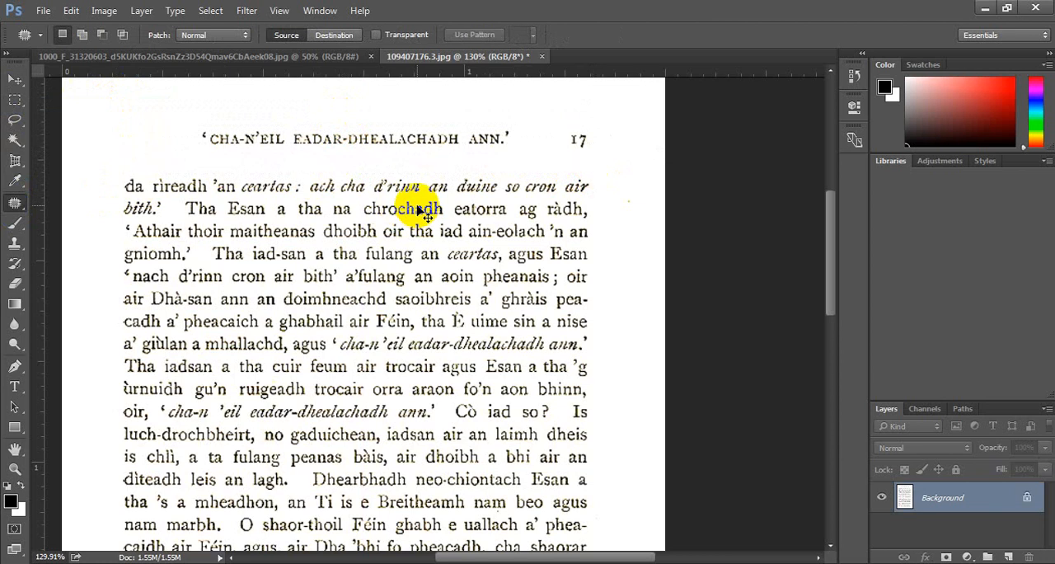
Export the cleaned page with Save for Web as a JPEG named "clean color".
scroll(424, 212, down, 8)
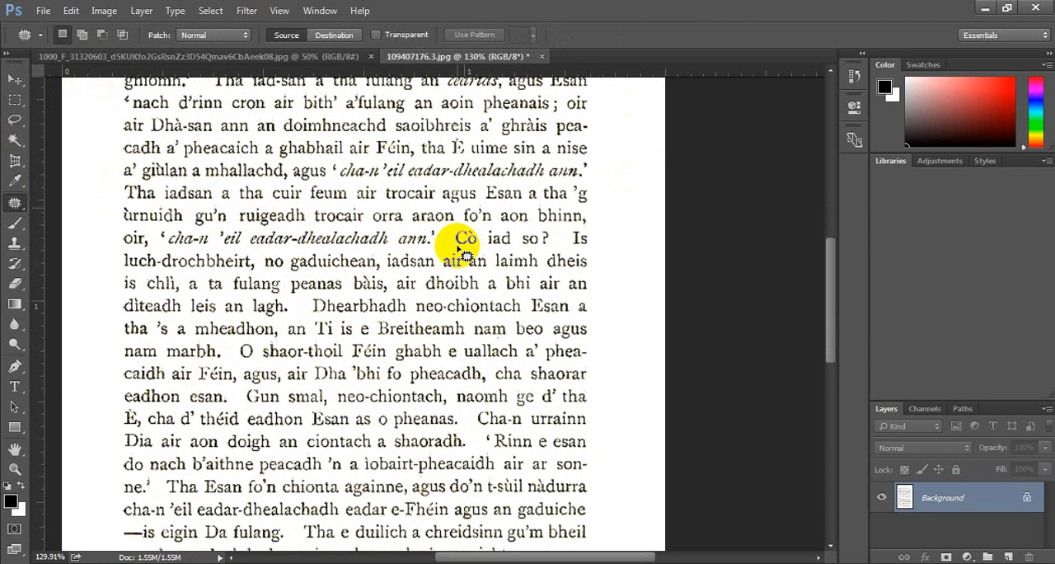
click(41, 11)
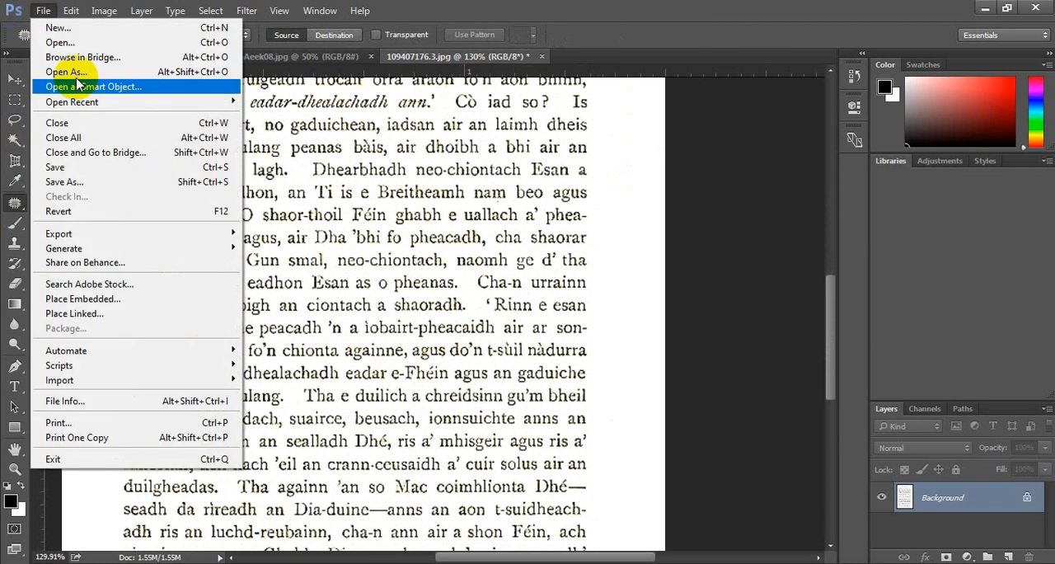
mouse_move(108, 237)
click(355, 290)
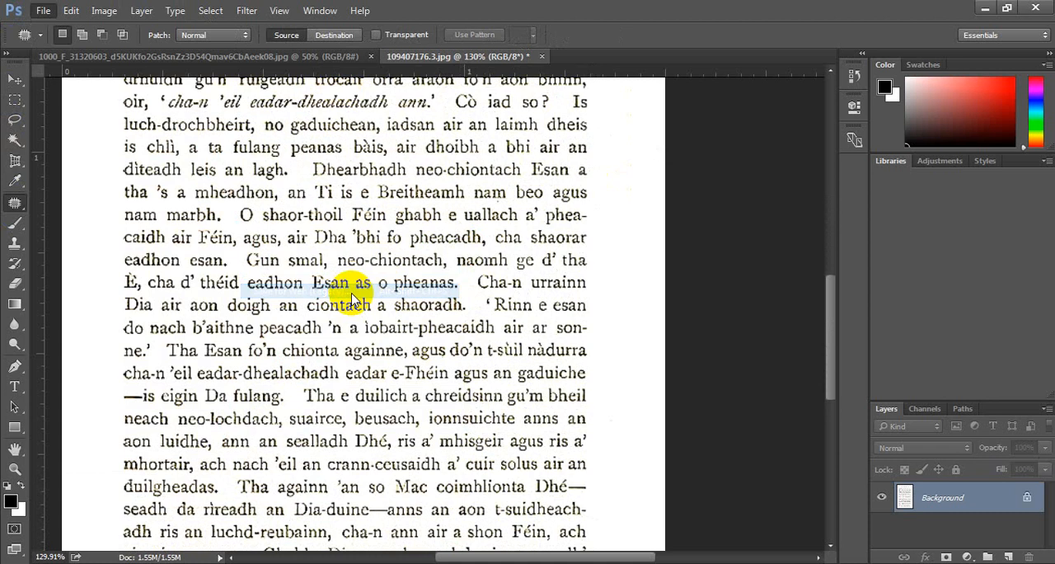
scroll(511, 214, down, 5)
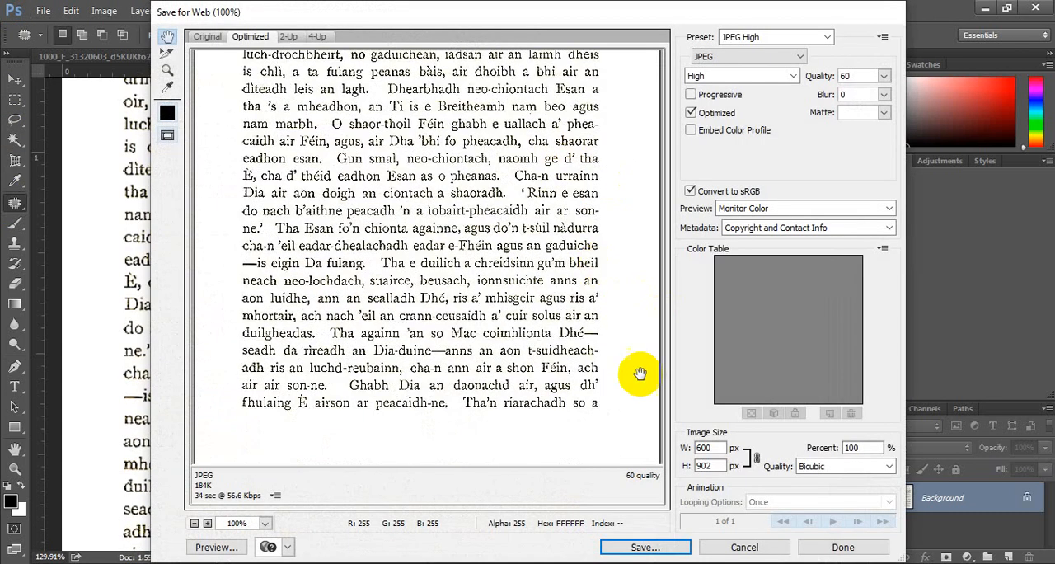
click(655, 550)
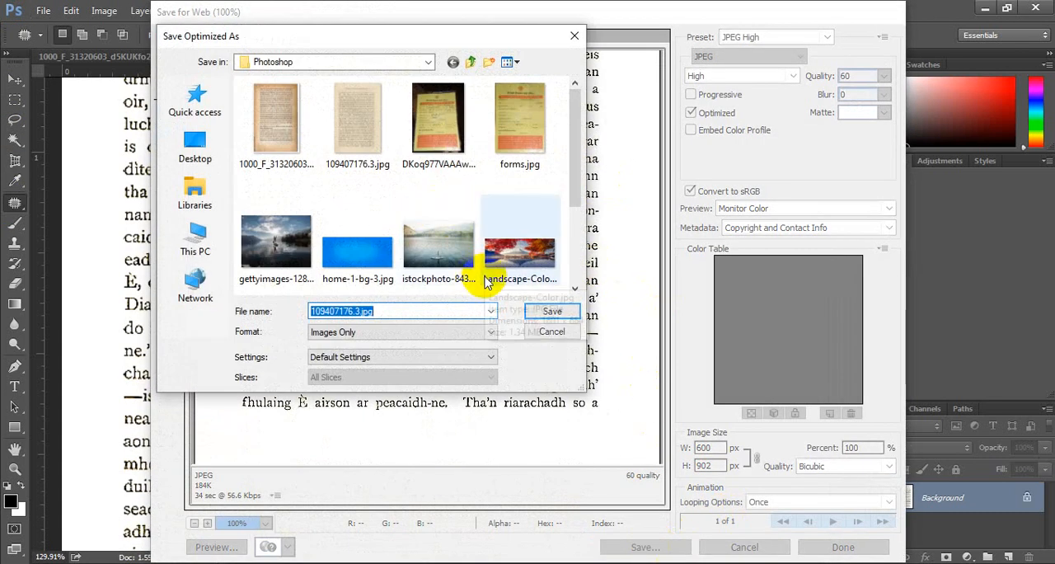
text(clea)
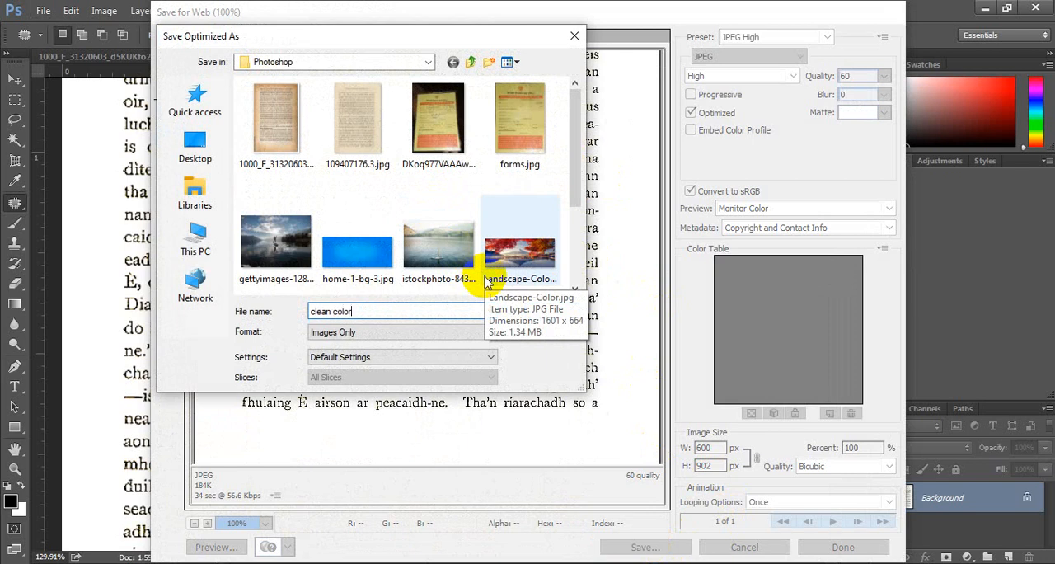
text(n color)
key(Return)
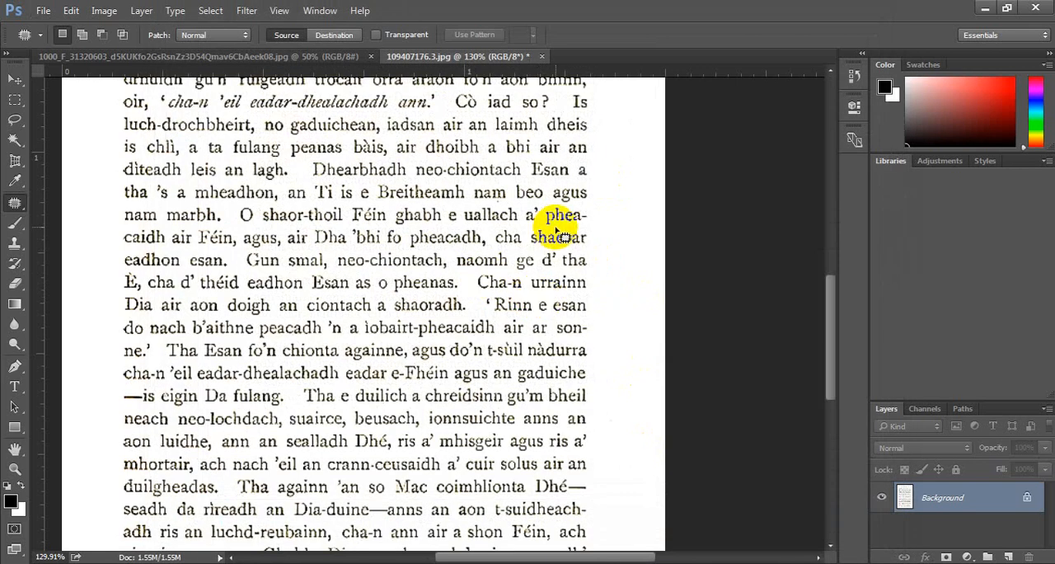
Revert the page to its original opened state using the document history.
click(854, 75)
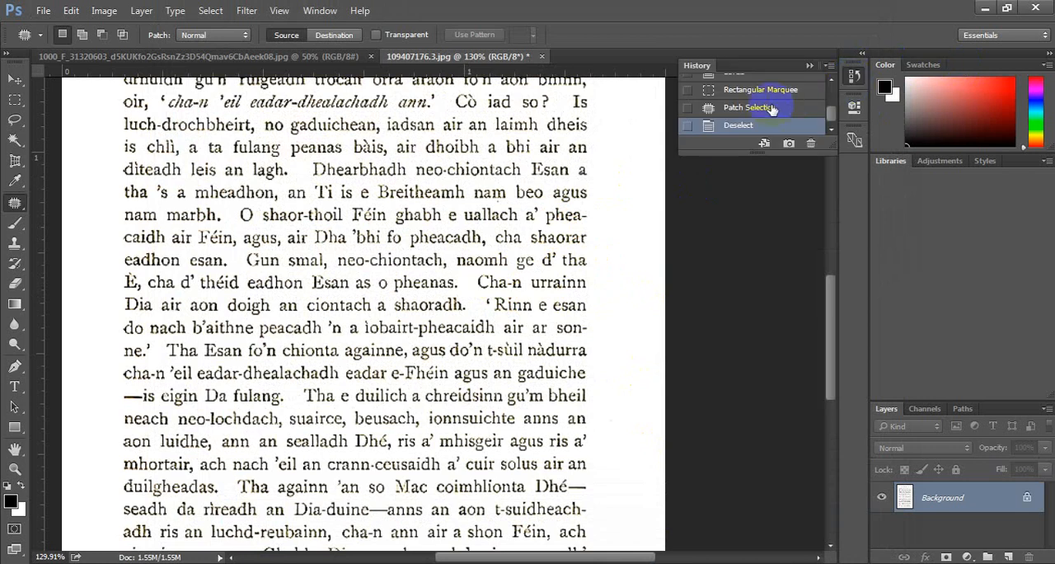
click(783, 89)
scroll(624, 207, up, 2)
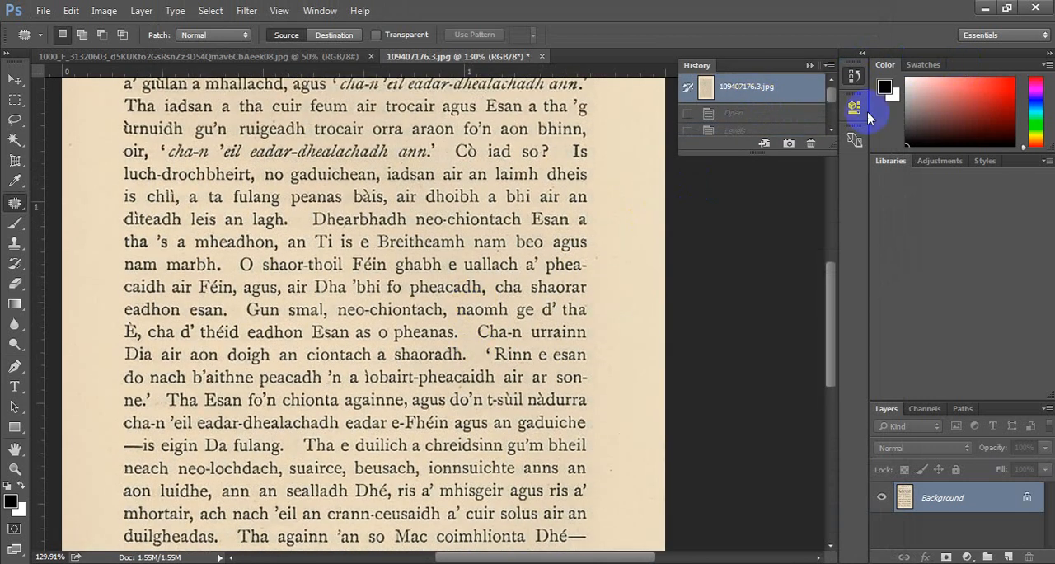
click(855, 75)
Select the dark printed text with Color Range by sampling the ink colour from letters in the upper lines.
scroll(449, 268, up, 6)
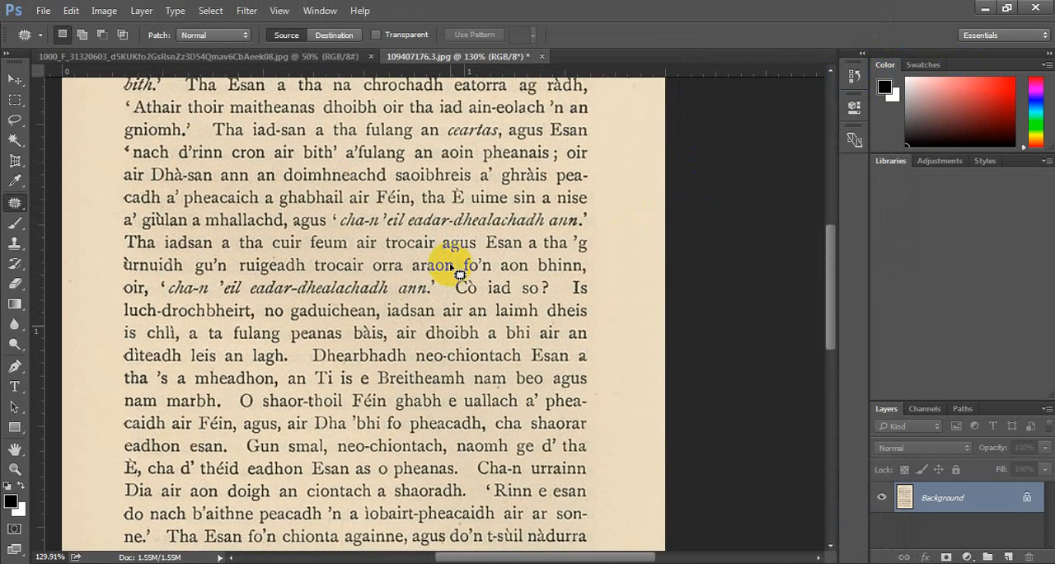
scroll(460, 274, up, 2)
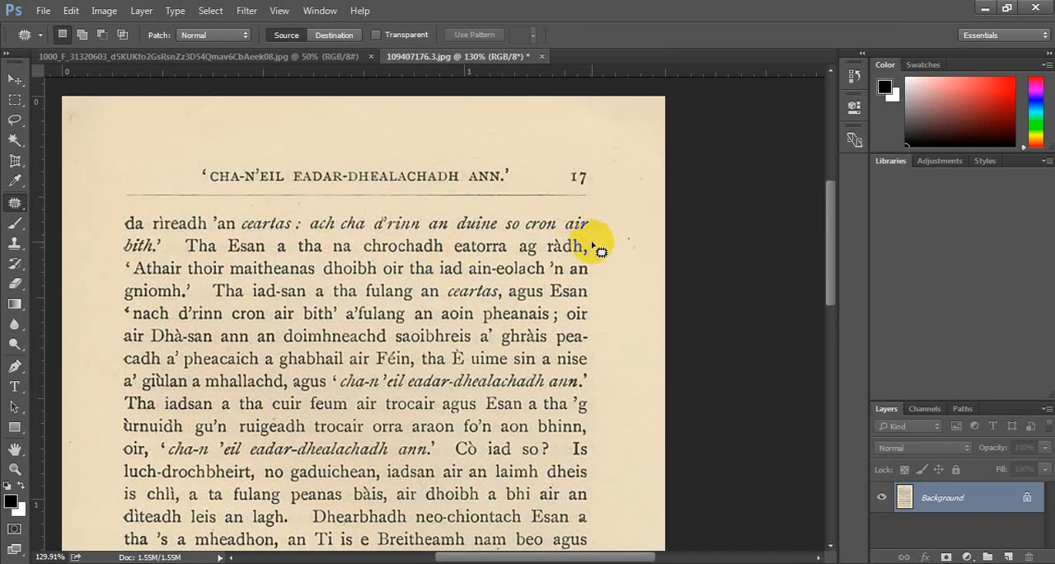
click(16, 79)
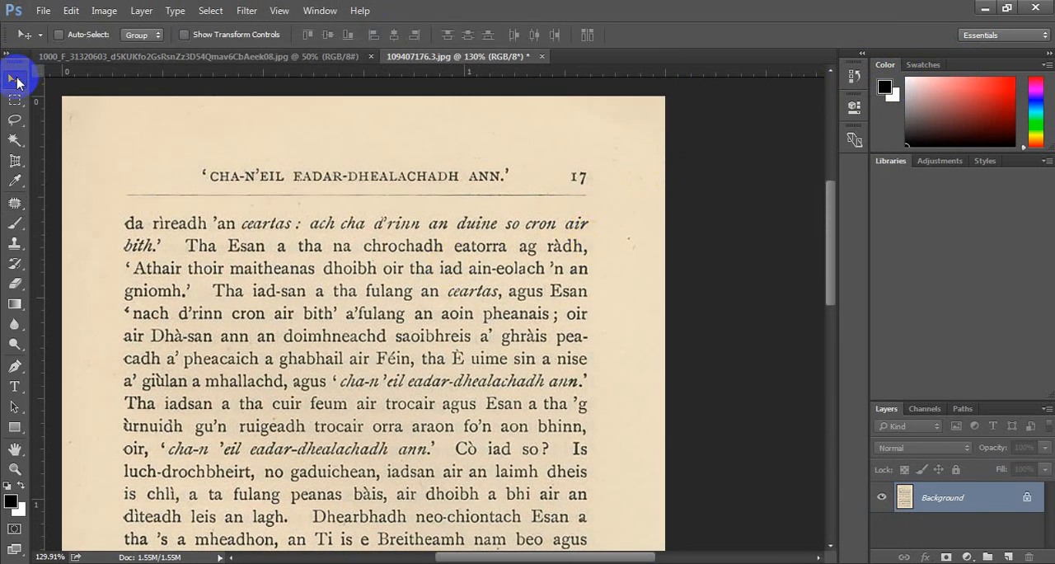
click(209, 13)
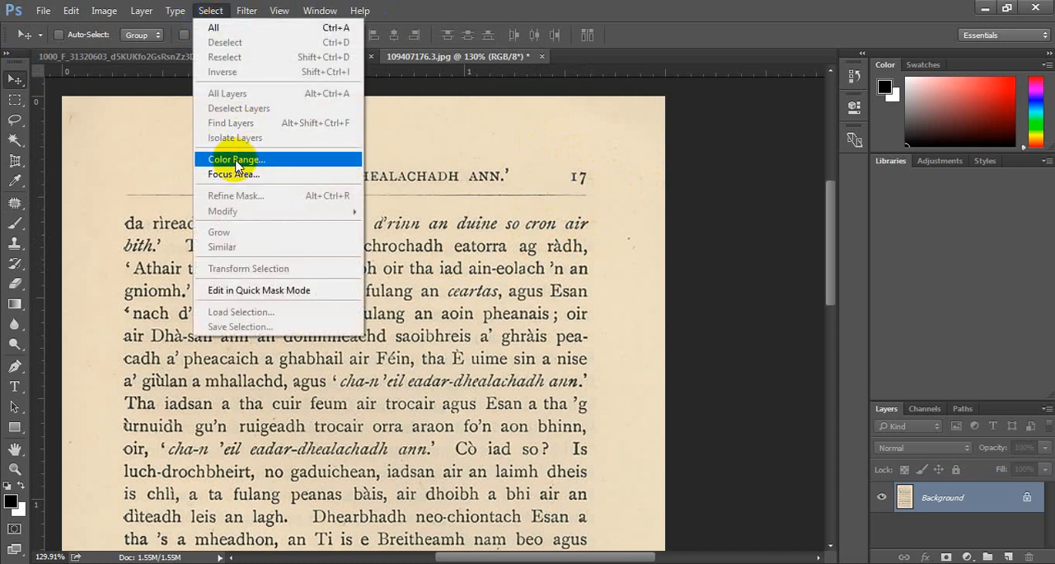
click(237, 160)
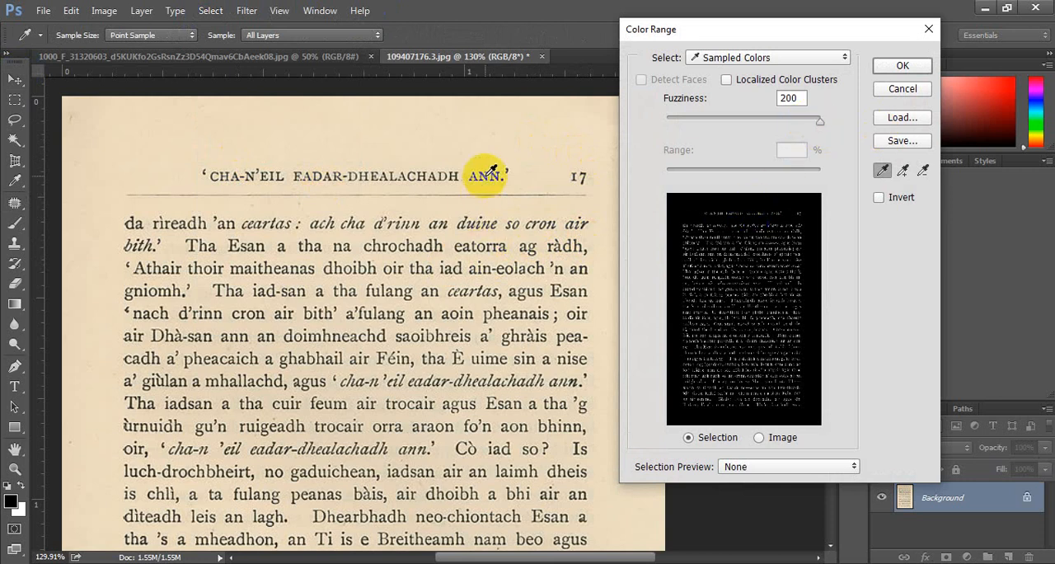
click(495, 245)
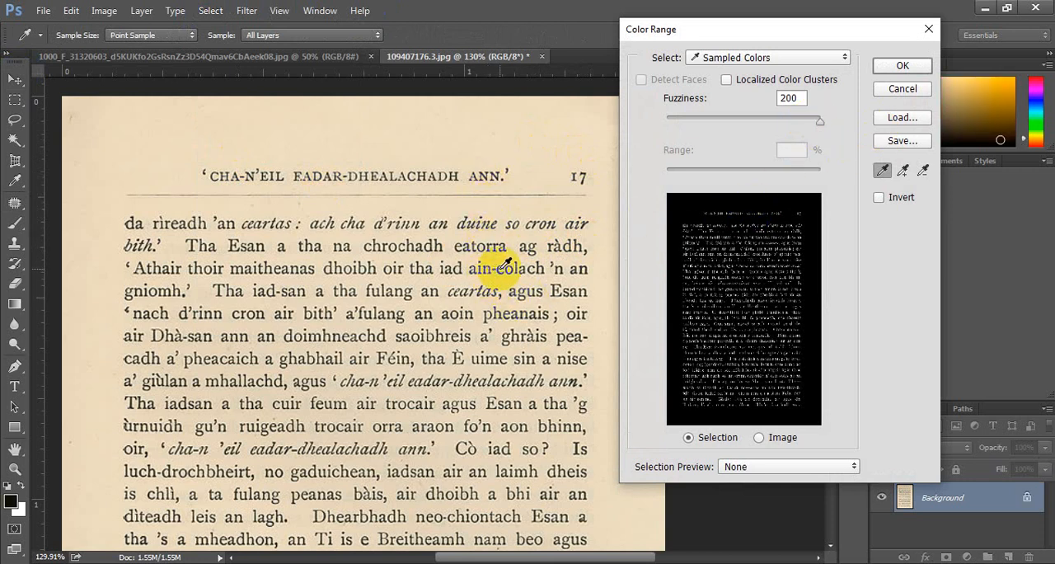
click(501, 268)
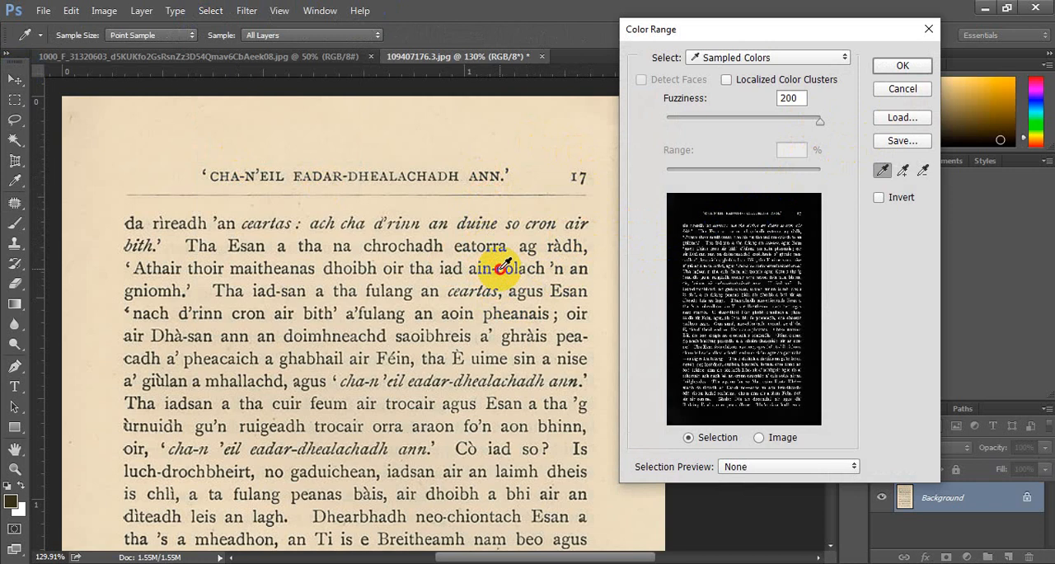
click(903, 65)
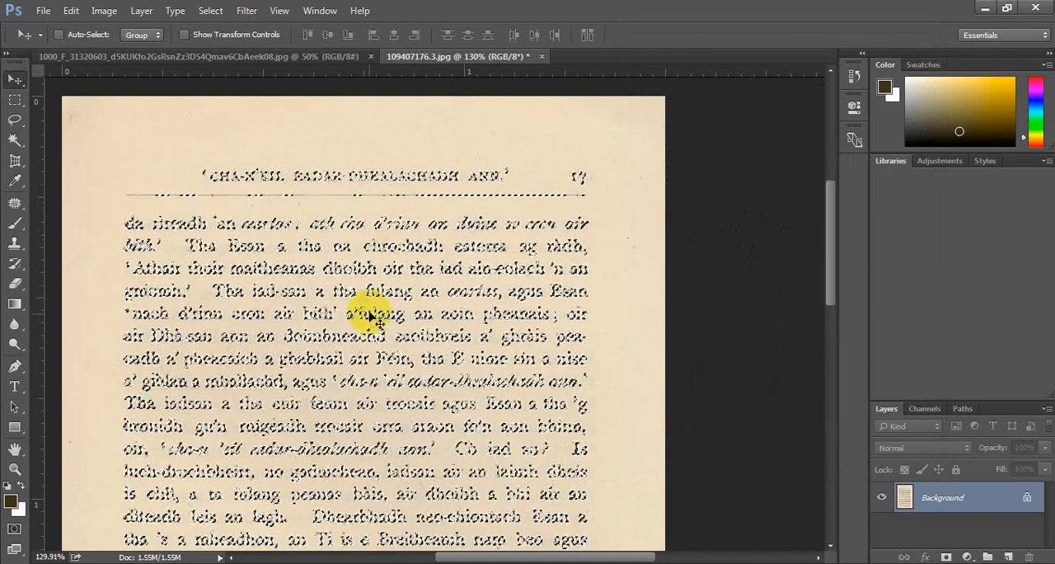
Unlock the Background layer and try erasing the blank paper beside the page heading with the Eraser.
click(14, 284)
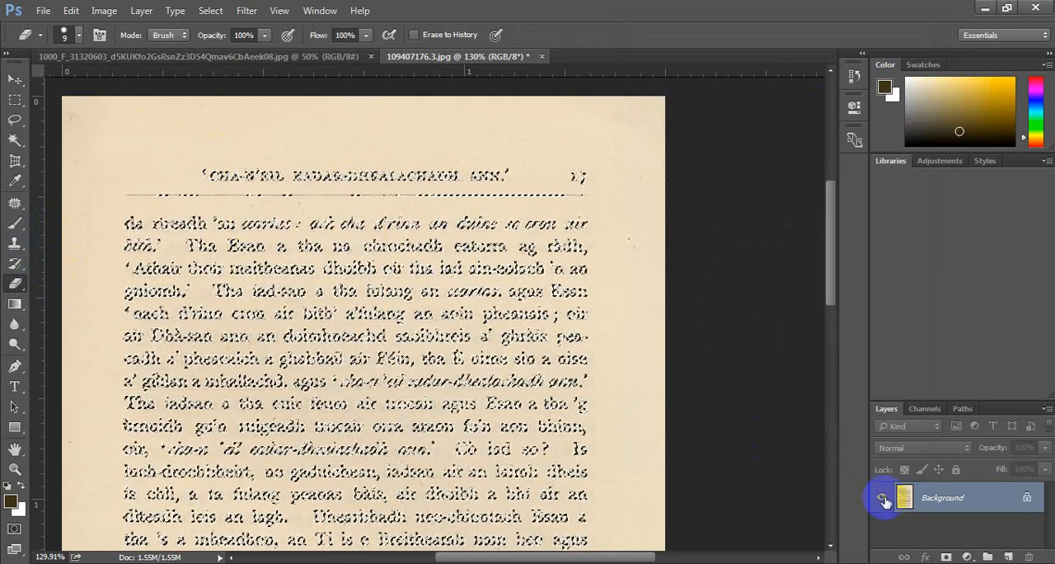
click(1025, 497)
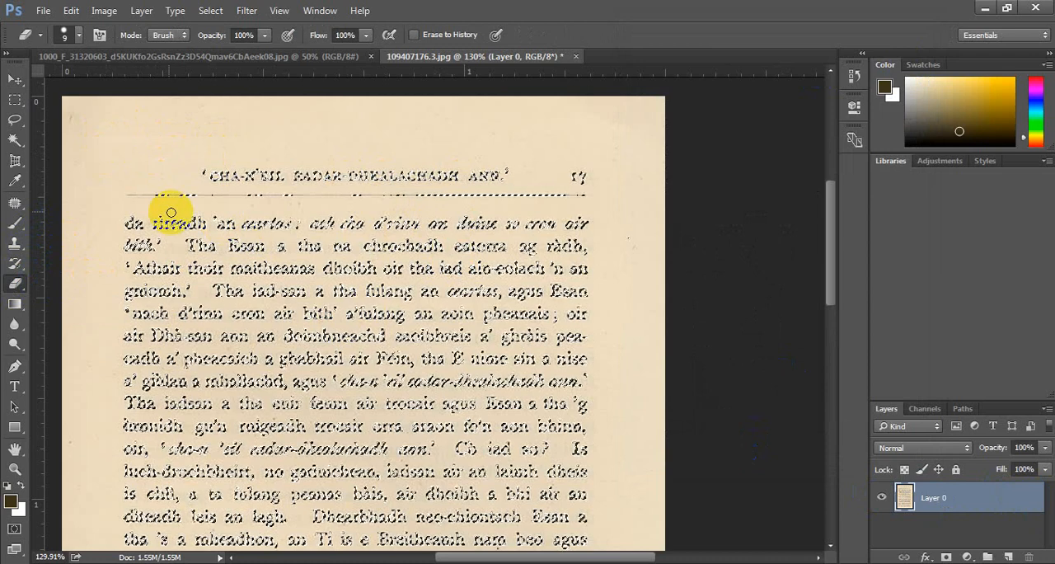
mouse_move(131, 144)
mouse_down()
mouse_move(260, 144)
mouse_move(192, 157)
mouse_up()
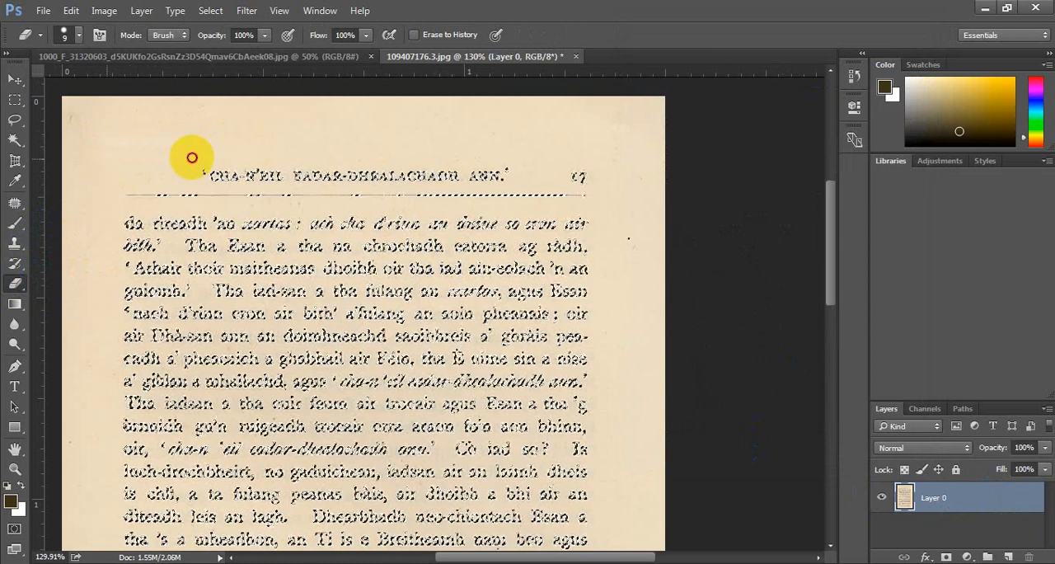
mouse_move(130, 165)
mouse_down()
mouse_move(170, 141)
mouse_move(182, 163)
mouse_up()
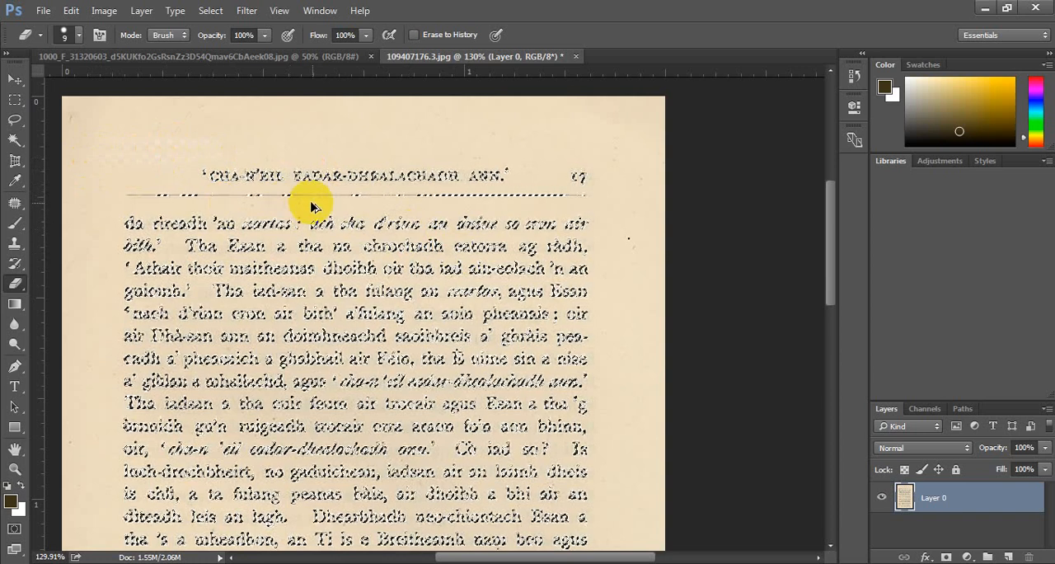
scroll(311, 206, up, 4)
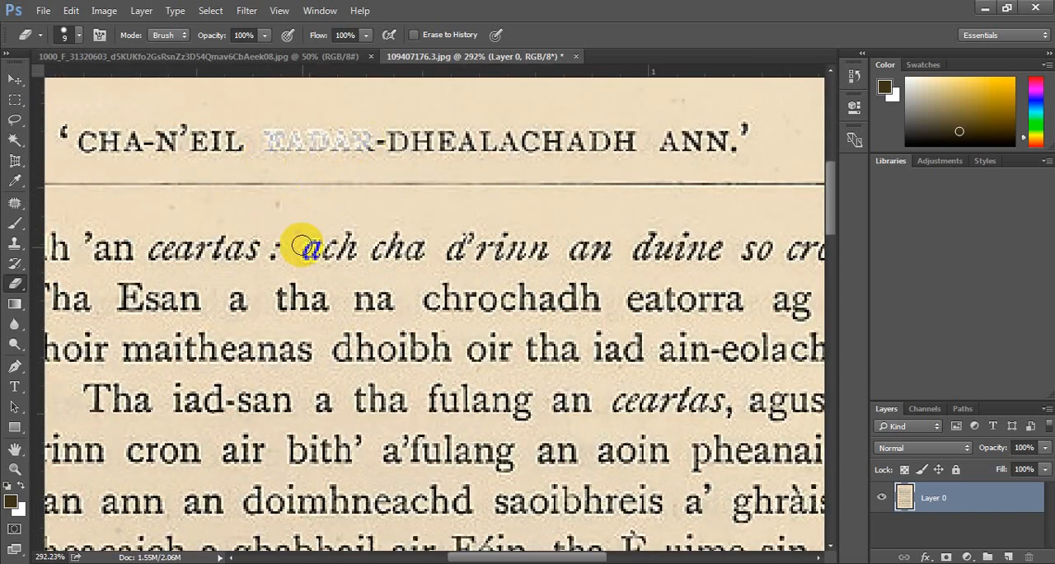
scroll(306, 254, down, 3)
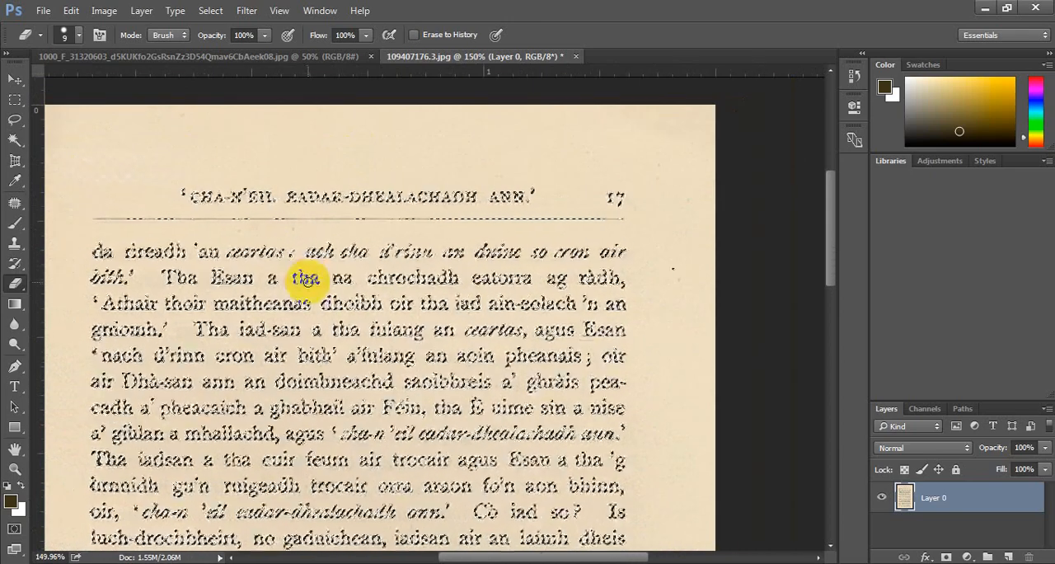
Invert the text selection so that the surrounding paper is selected instead.
click(237, 11)
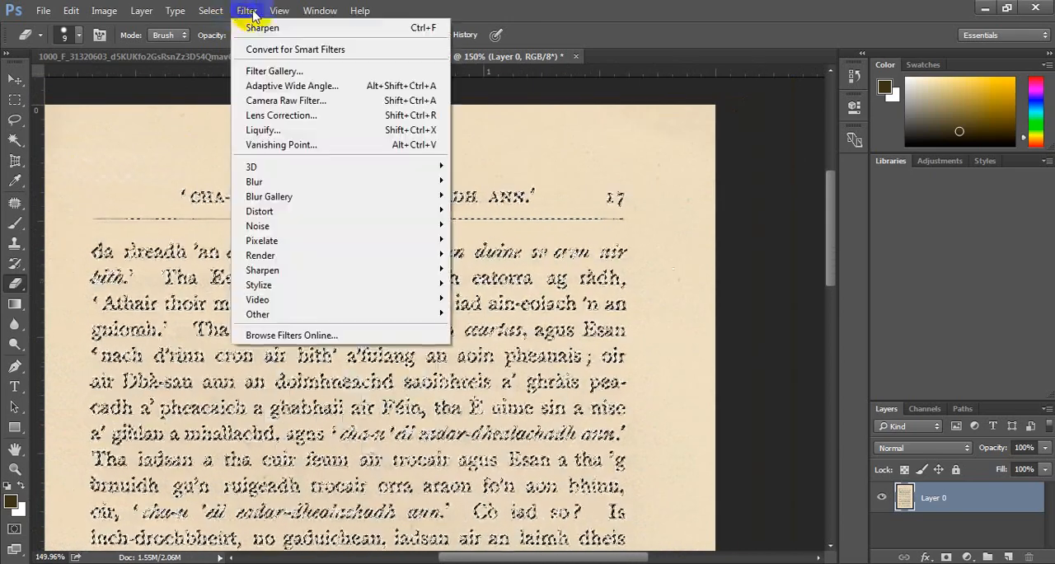
mouse_move(221, 15)
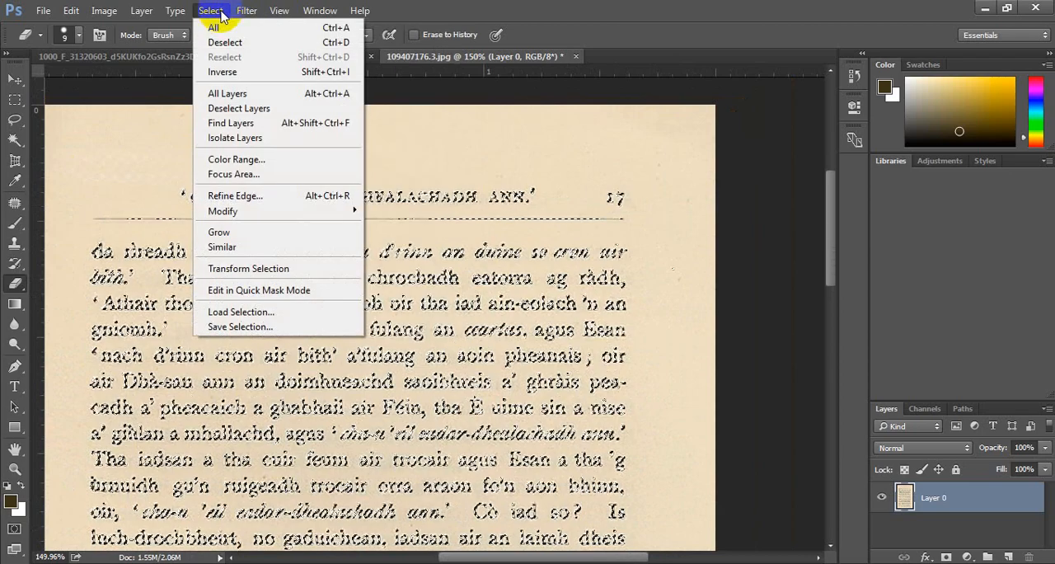
click(218, 72)
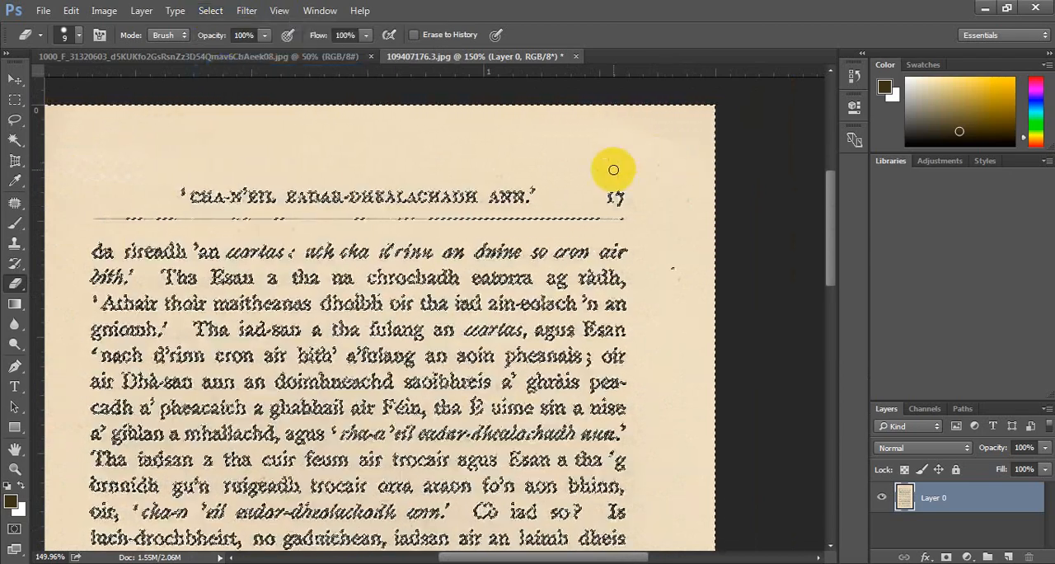
Enlarge the Eraser brush to 150 and erase the selected yellowed paper around the text down the whole page.
key(bracketright)
key(bracketright)
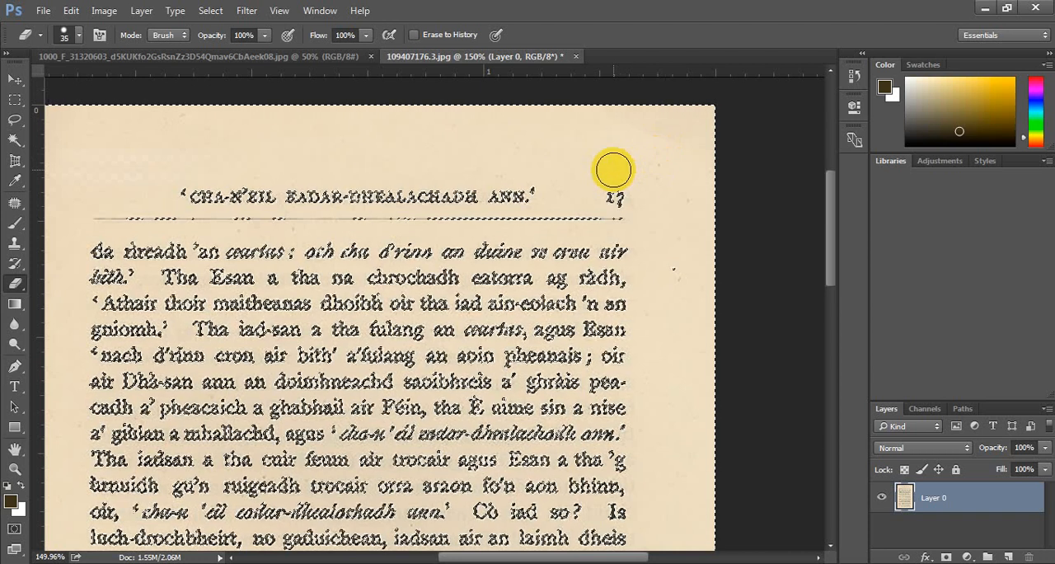
key(bracketright)
key(bracketright)
key(bracketright)
key(bracketright)
key(bracketright)
key(bracketright)
key(bracketright)
key(bracketright)
key(bracketright)
key(bracketright)
key(bracketright)
key(bracketright)
key(bracketright)
key(bracketright)
mouse_move(83, 148)
mouse_down()
mouse_move(563, 126)
mouse_move(667, 513)
mouse_move(530, 385)
mouse_move(20, 495)
mouse_move(366, 557)
mouse_up()
scroll(395, 363, down, 12)
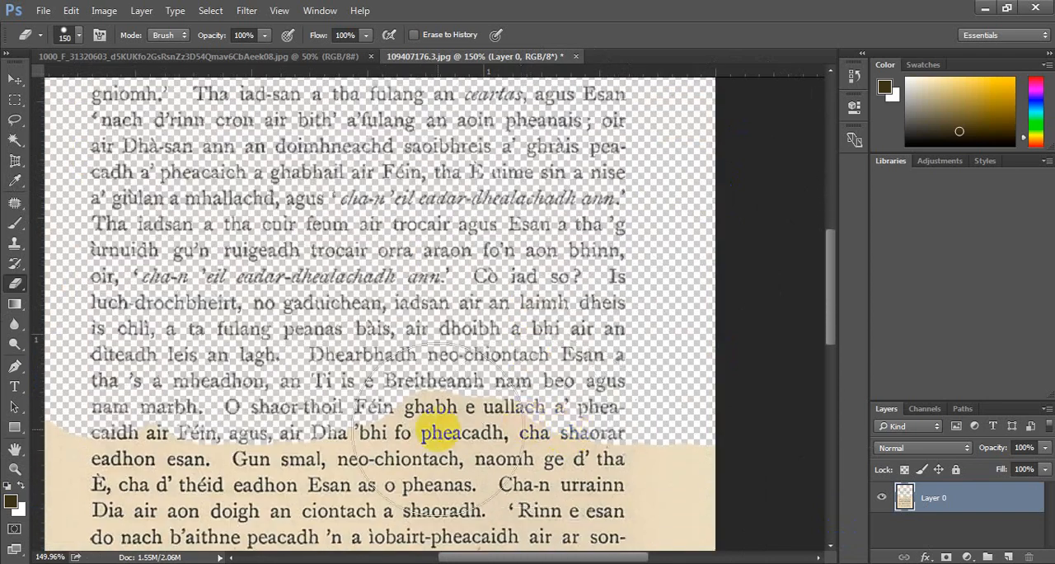
mouse_move(441, 434)
mouse_down()
mouse_move(665, 418)
mouse_move(23, 432)
mouse_move(157, 537)
mouse_up()
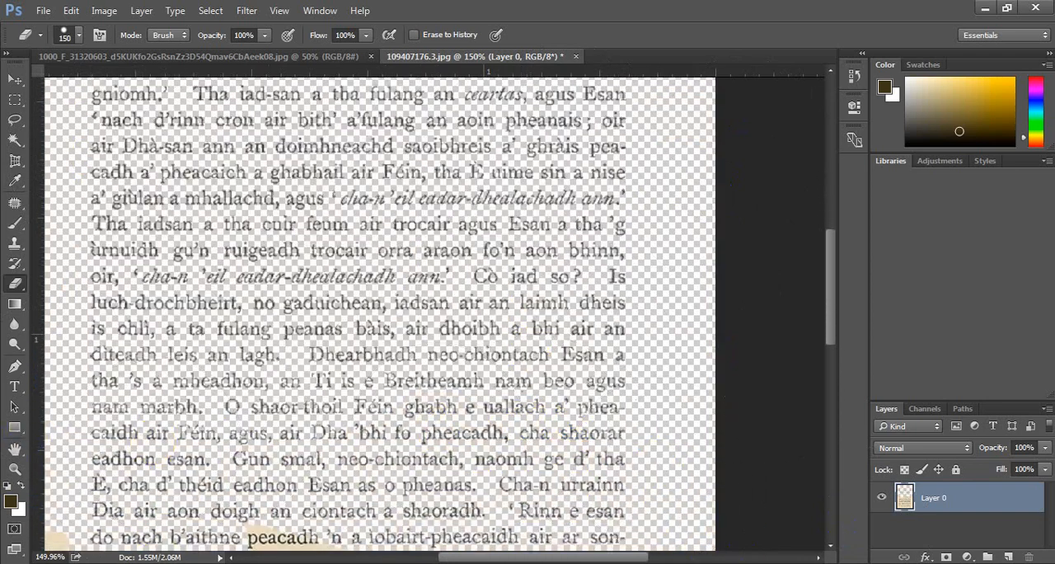
scroll(299, 483, down, 12)
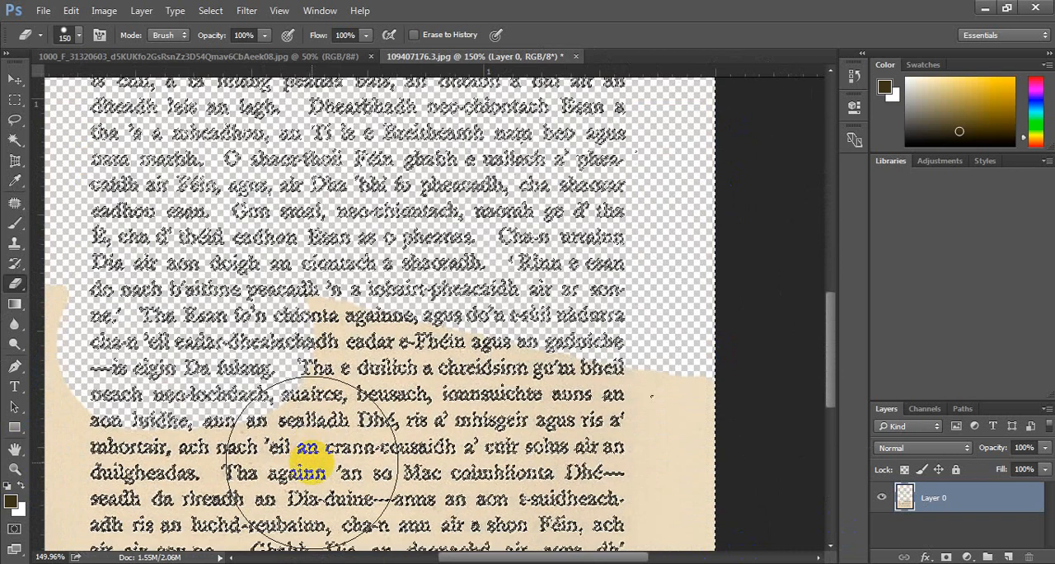
mouse_move(123, 424)
mouse_down()
mouse_move(78, 347)
mouse_move(353, 341)
mouse_move(754, 384)
mouse_up()
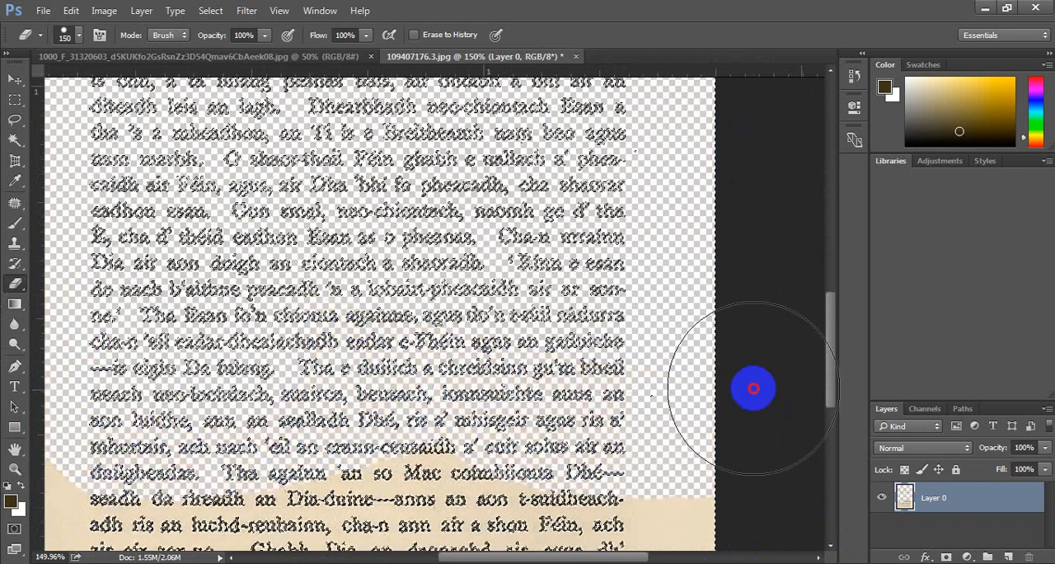
drag(677, 536, 405, 554)
scroll(306, 447, down, 7)
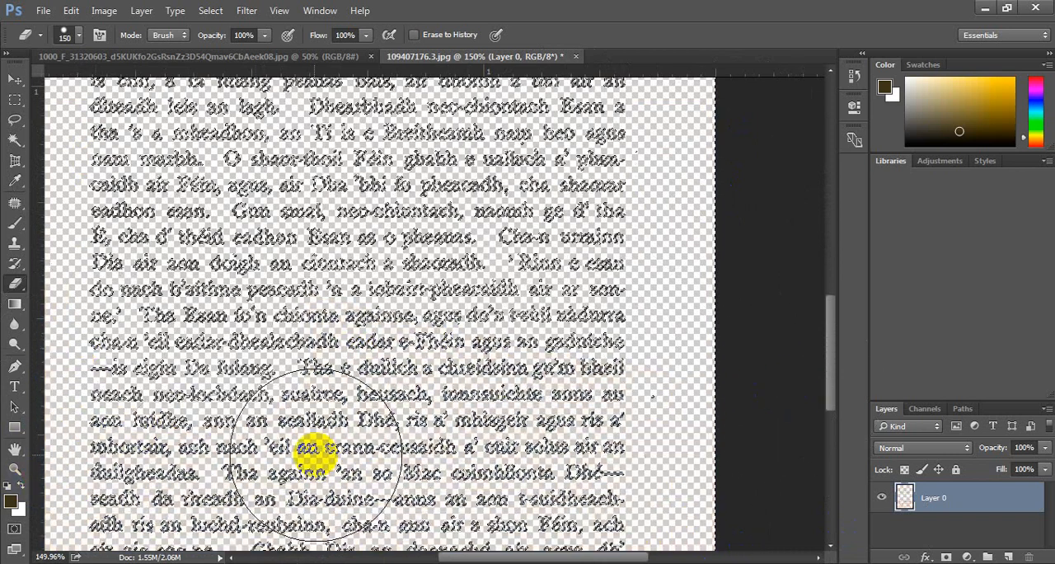
mouse_move(313, 448)
mouse_down()
mouse_move(283, 467)
mouse_move(159, 446)
mouse_move(601, 483)
mouse_up()
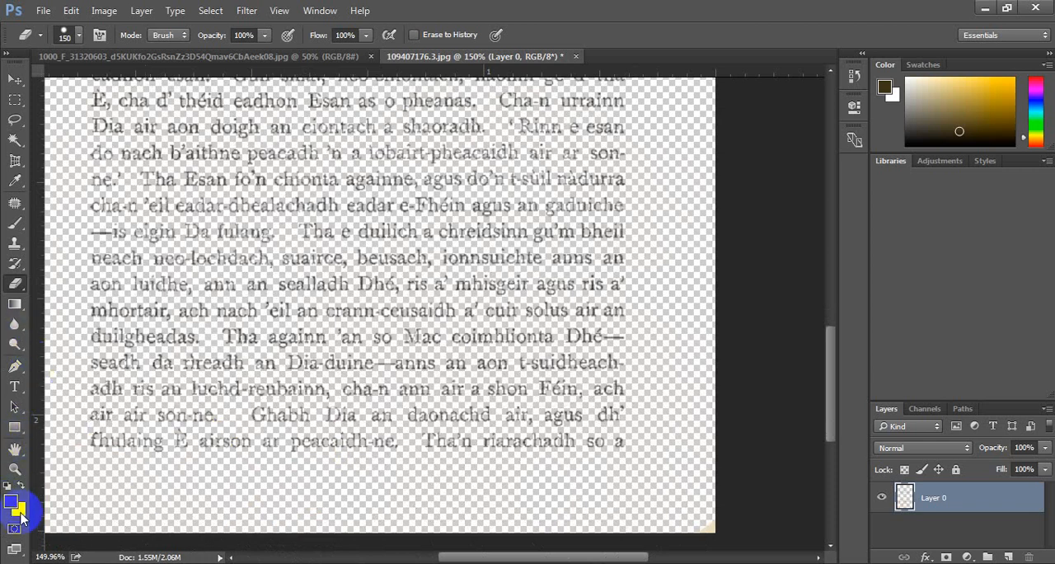
Fill the selected paper area with the white background colour and undo the stray erasure at the page's right edge.
key(ctrl+BackSpace)
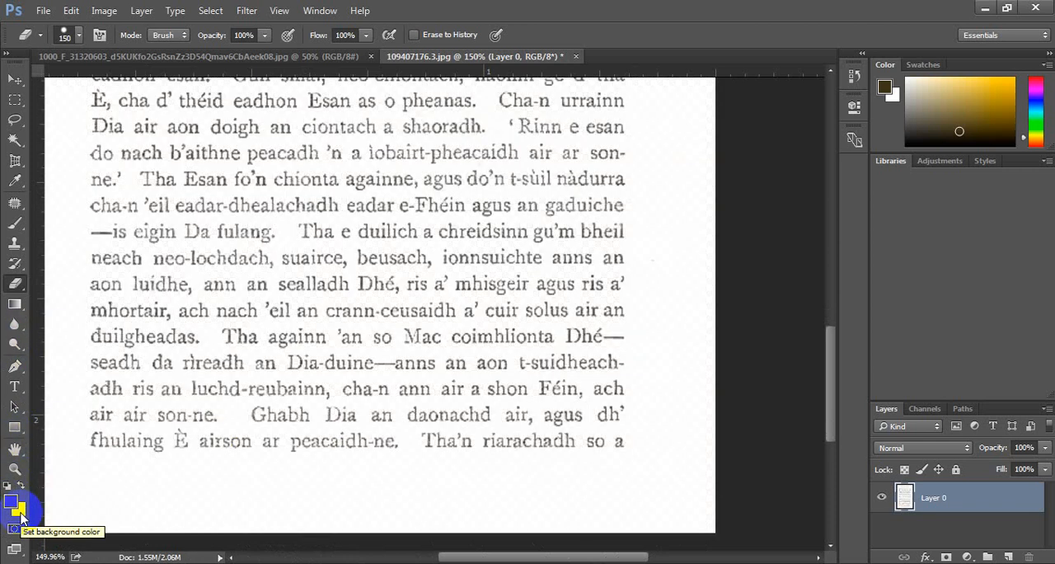
scroll(412, 283, up, 5)
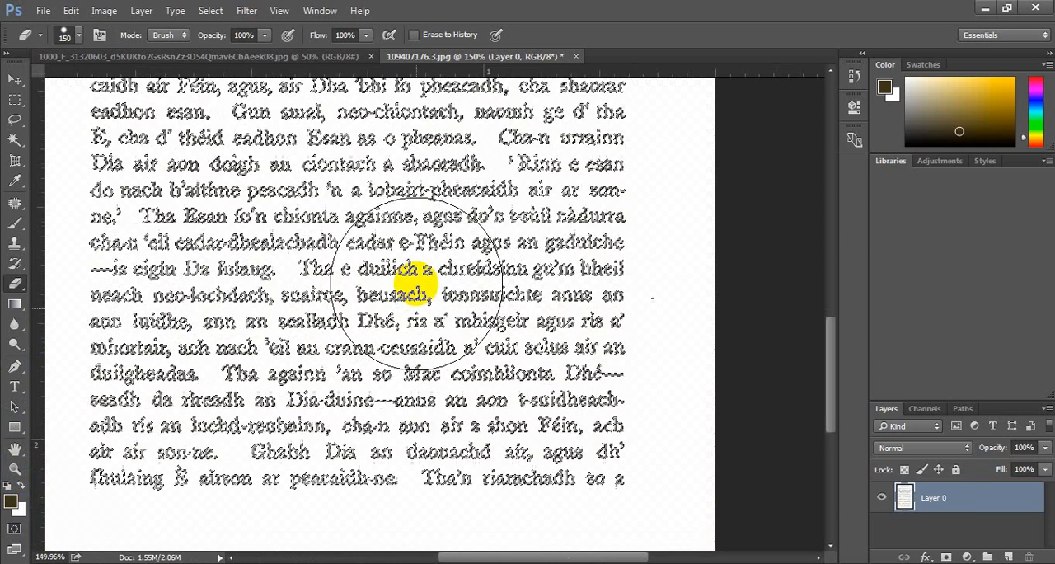
click(745, 312)
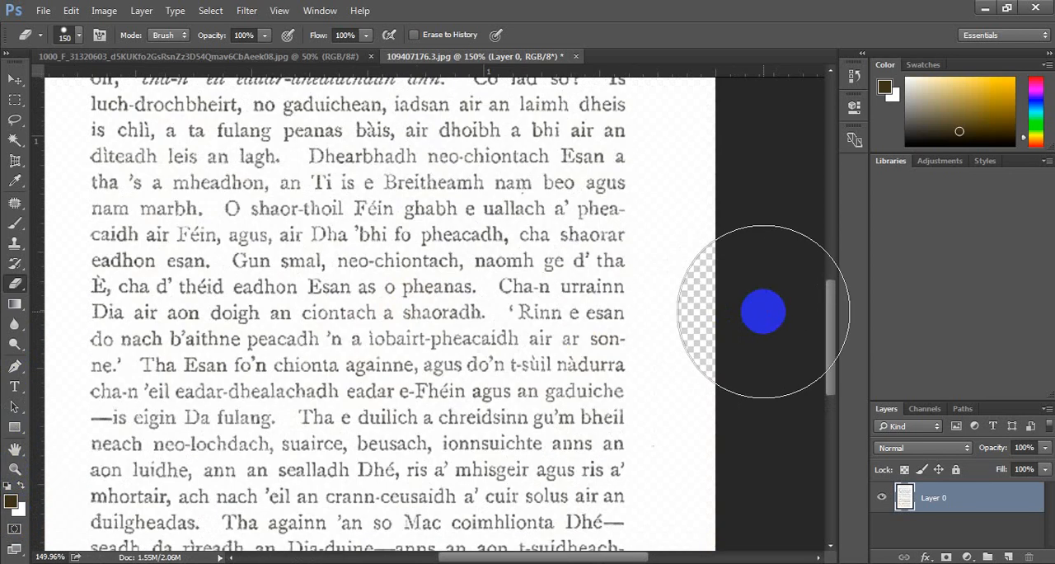
key(ctrl+z)
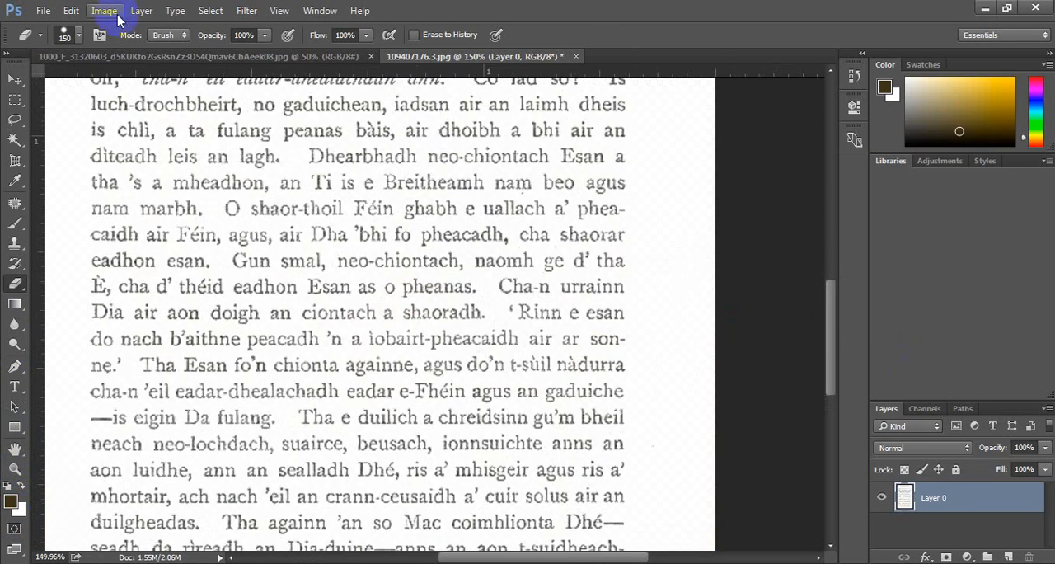
Darken the faded text with a Levels adjustment by raising the black input point past the middle of the histogram.
click(14, 79)
scroll(466, 276, up, 3)
scroll(465, 277, up, 6)
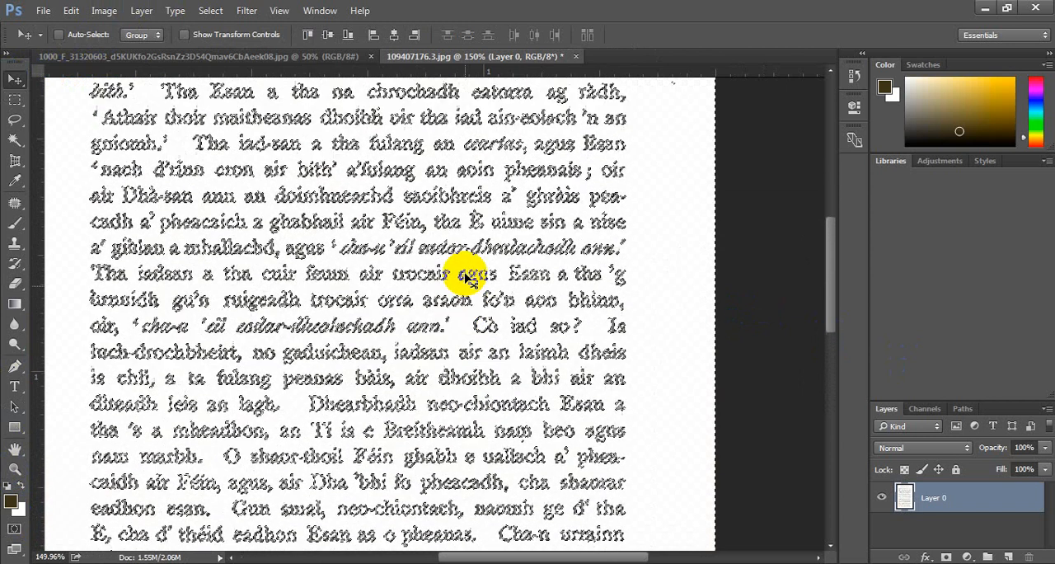
scroll(466, 276, up, 3)
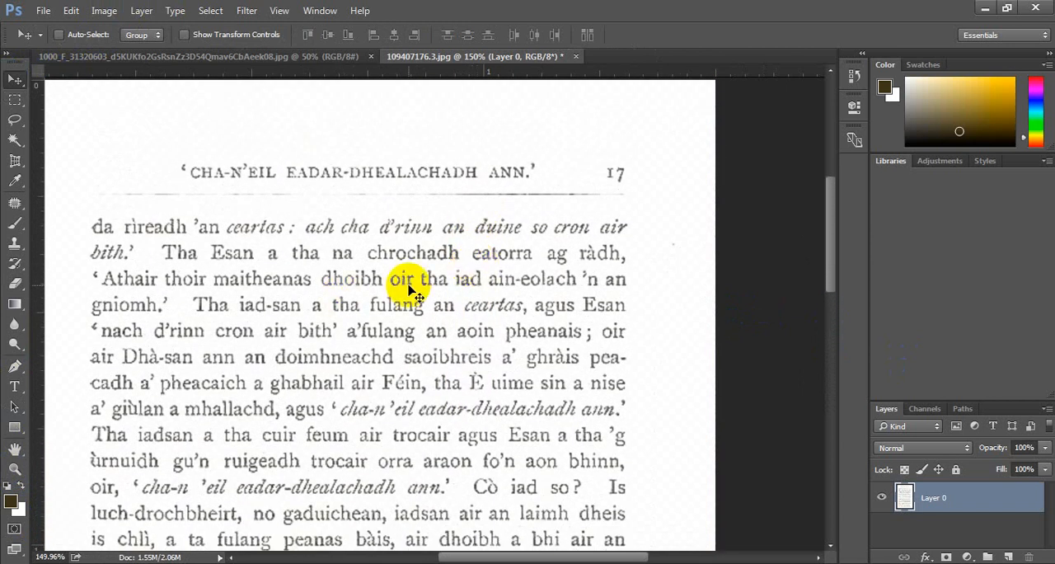
click(142, 11)
mouse_move(104, 11)
mouse_move(127, 50)
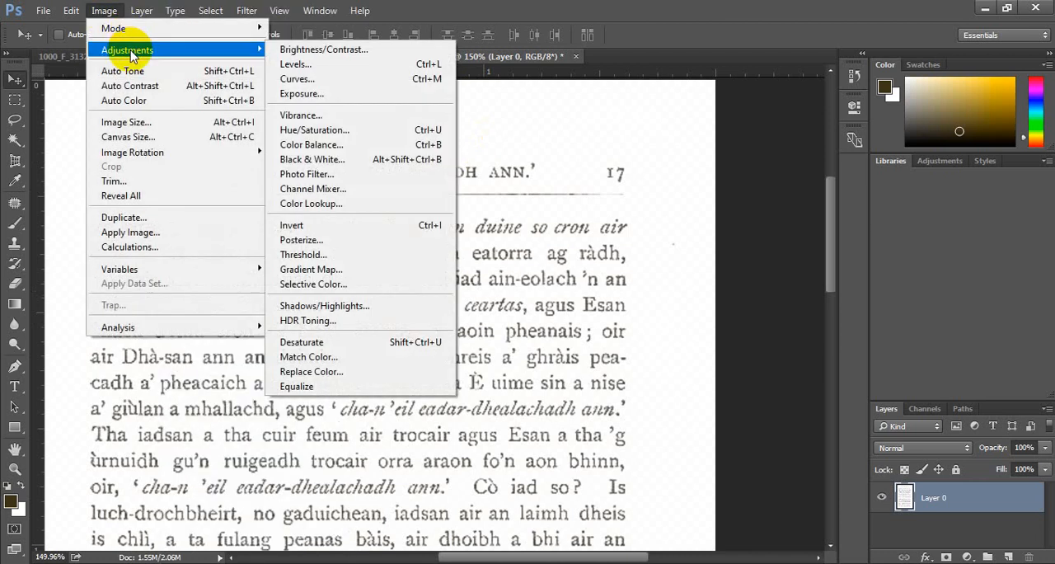
click(295, 64)
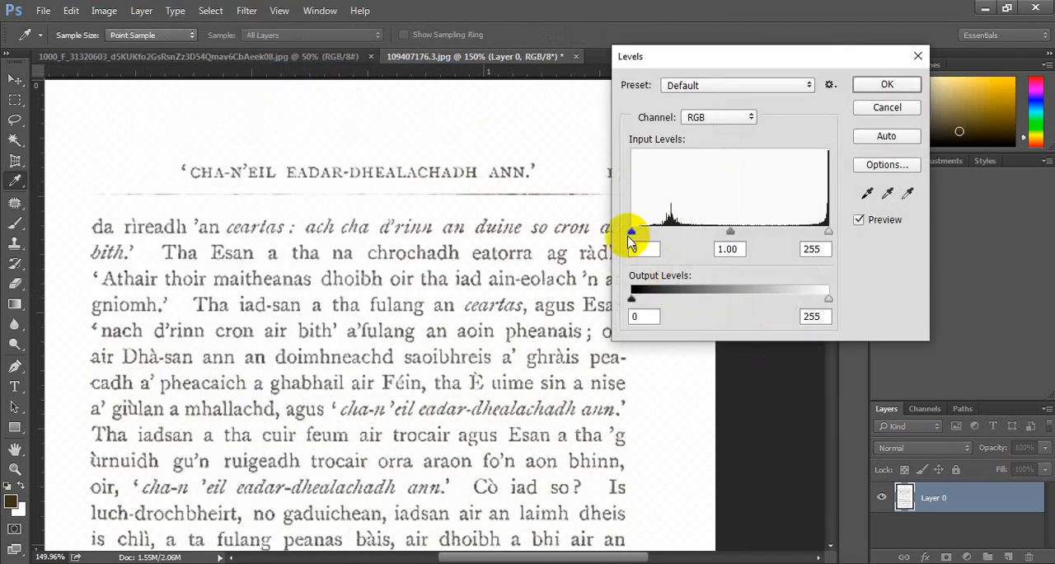
drag(630, 233, 740, 228)
click(894, 86)
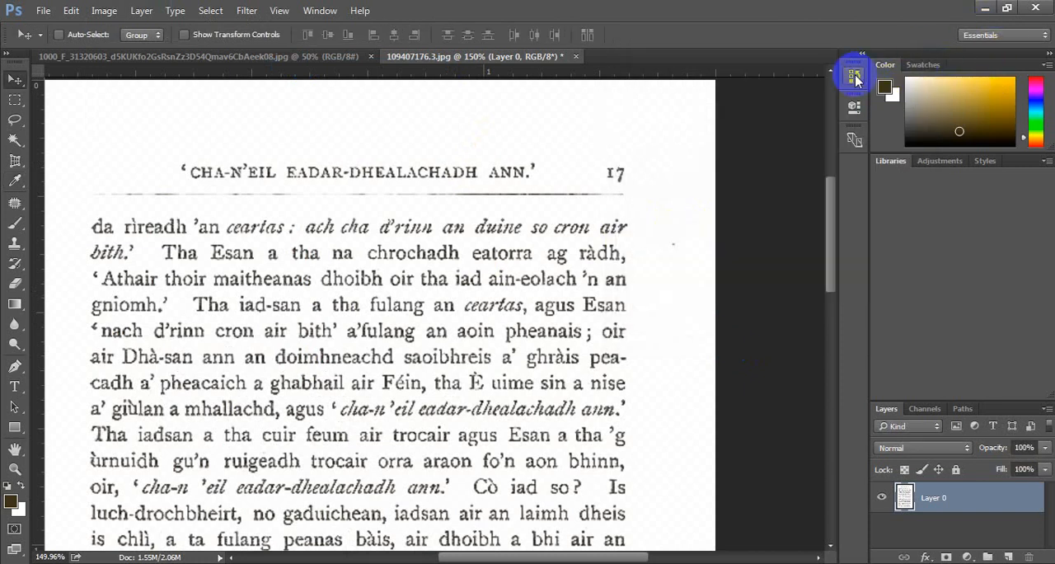
Revert the page to its original opened state using the document history snapshot 109407176.3.jpg.
click(855, 78)
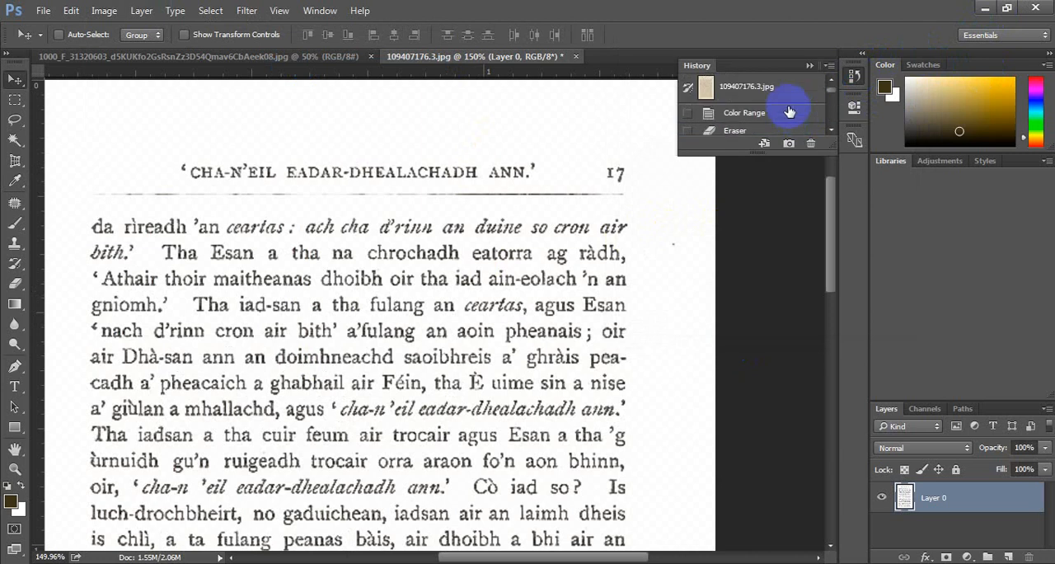
click(784, 85)
click(858, 78)
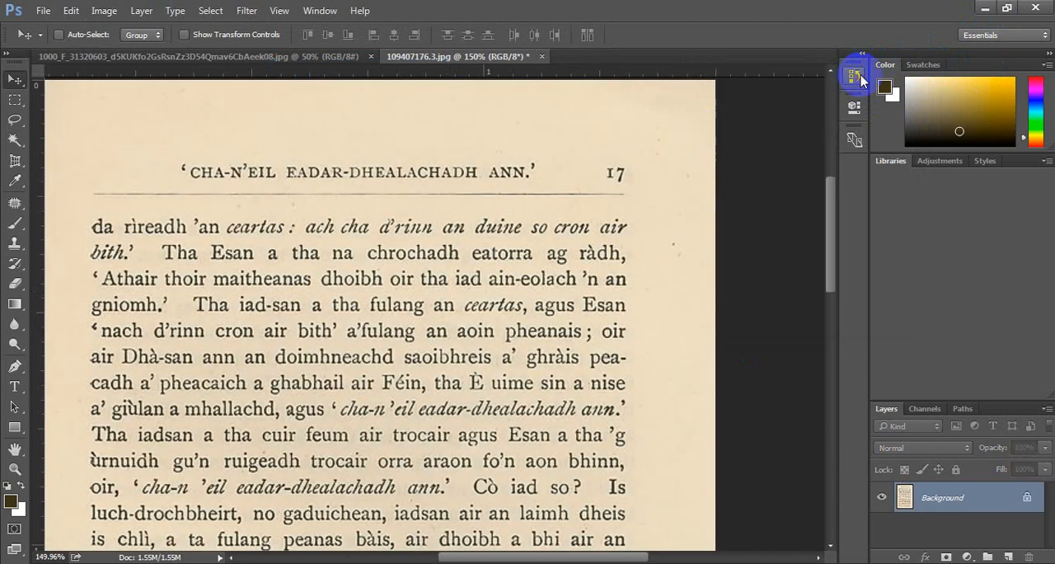
scroll(593, 235, down, 2)
scroll(598, 232, up, 3)
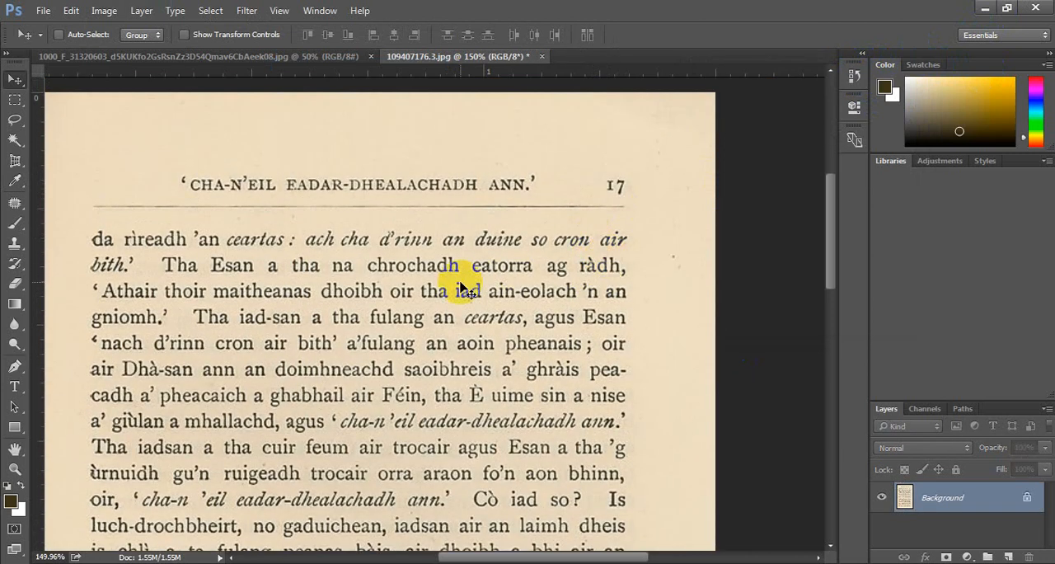
scroll(462, 288, left, 3)
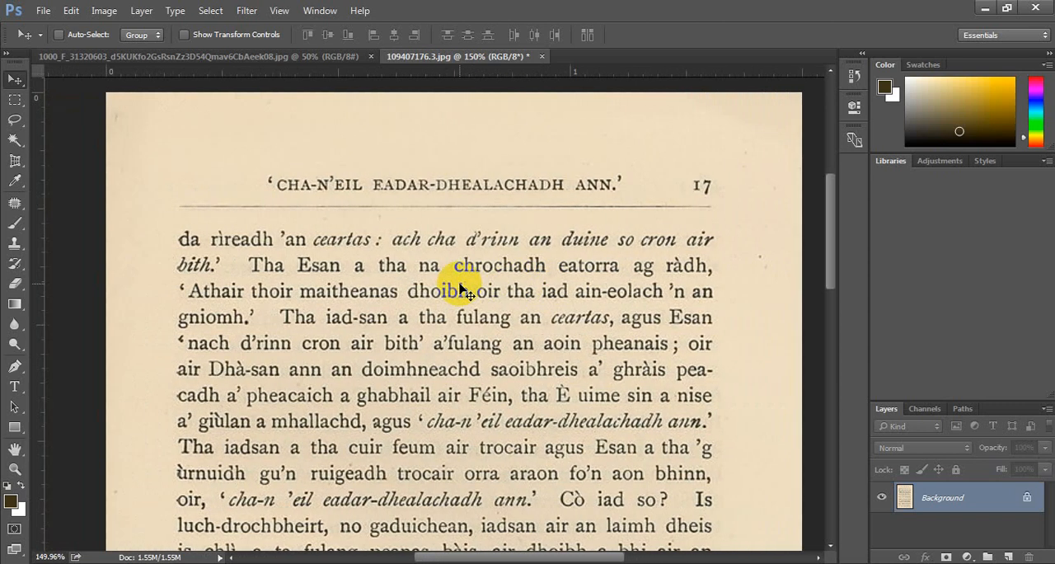
Add a Levels adjustment layer above the Background with black input 117 and white input 157.
click(968, 557)
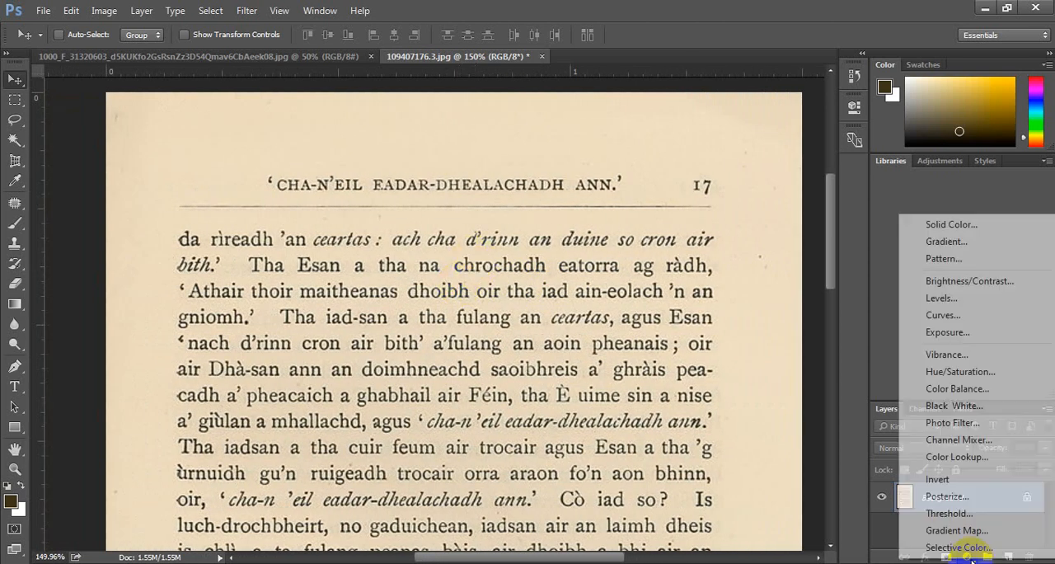
click(940, 300)
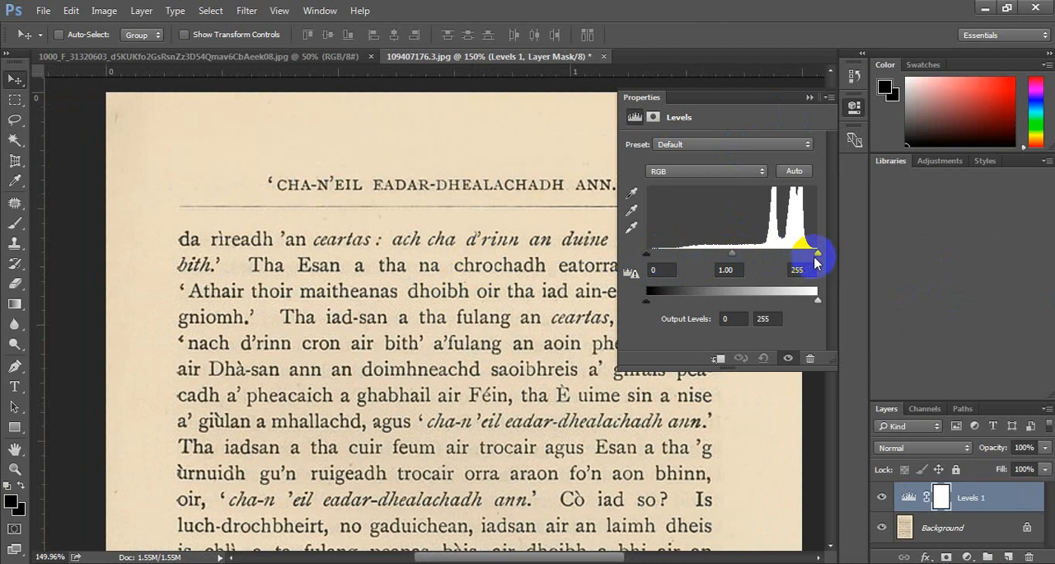
drag(817, 258, 752, 253)
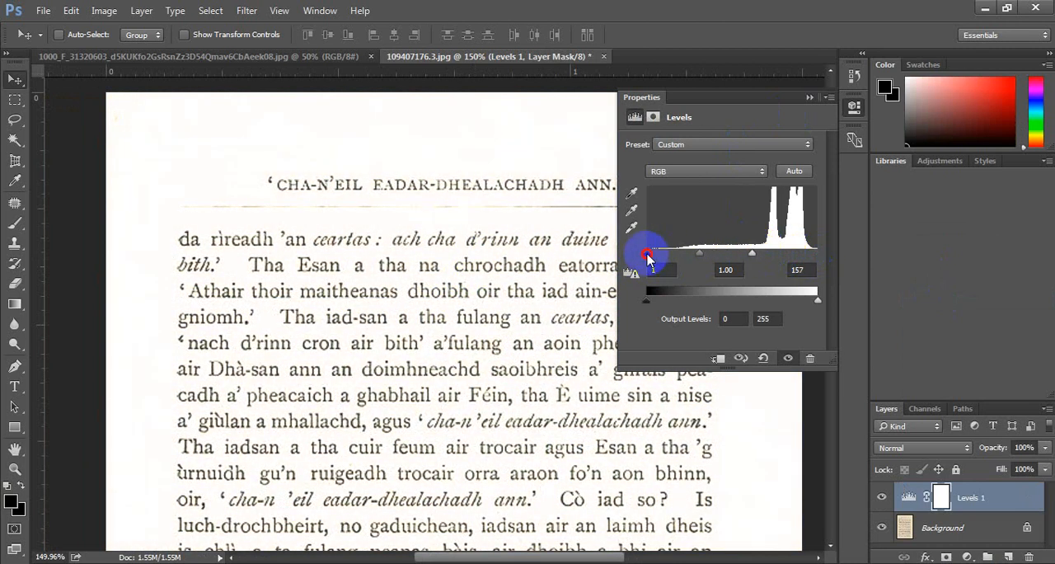
drag(648, 257, 726, 256)
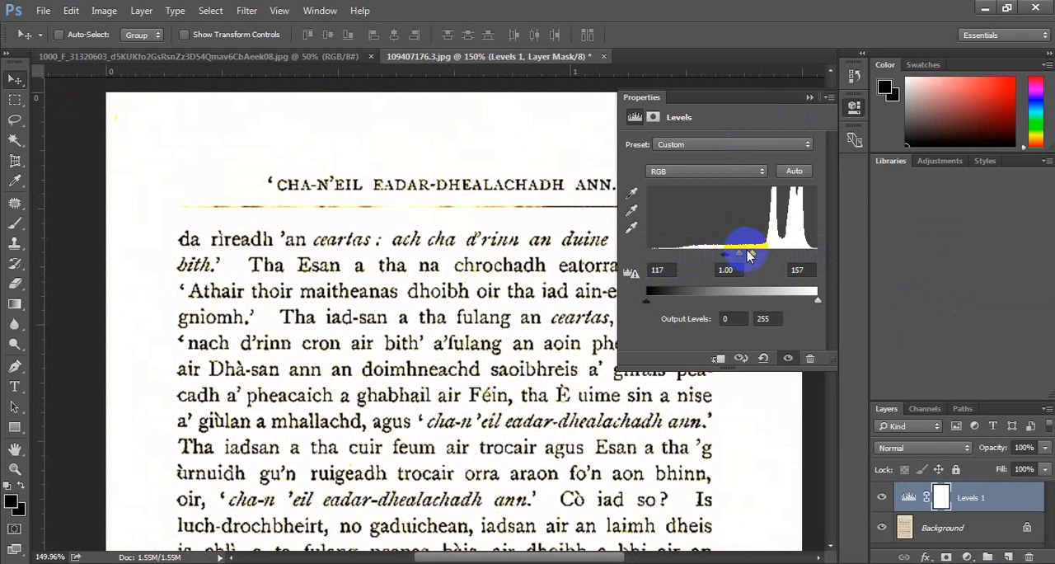
click(854, 105)
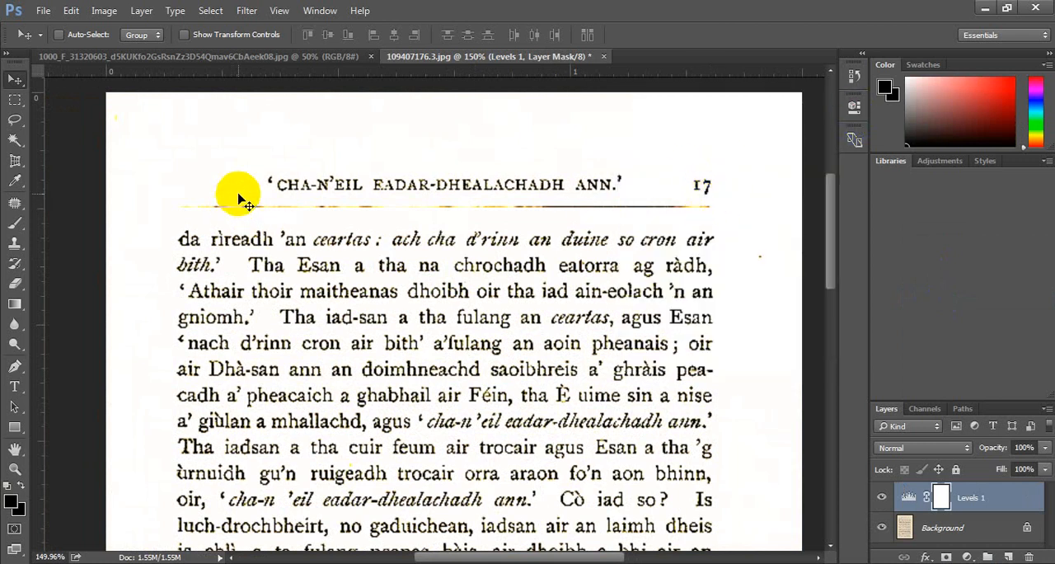
Remove the faded rule line beneath the page heading by patching it on the Background layer with blank paper from above the heading.
click(14, 99)
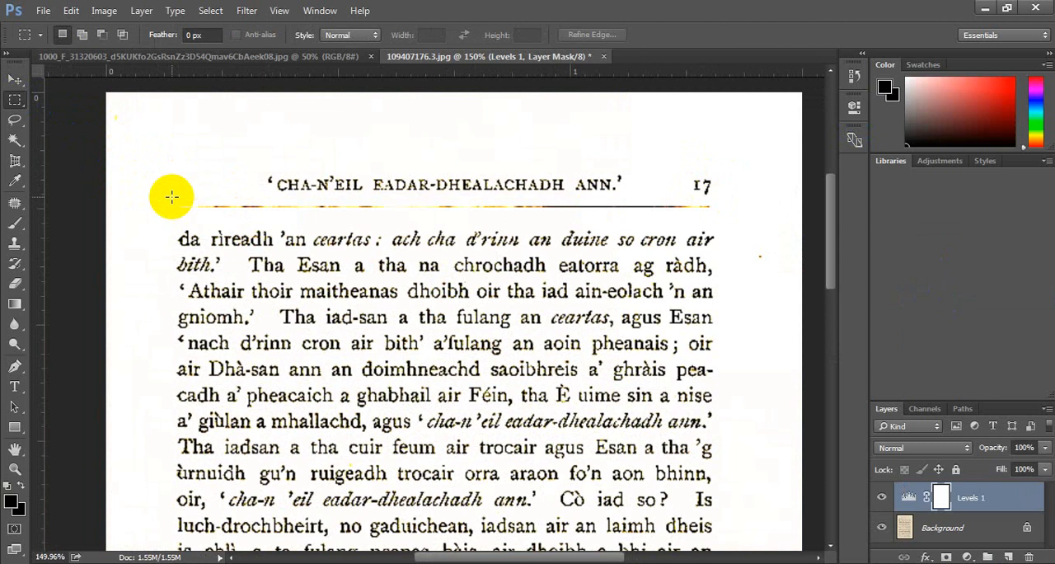
drag(171, 196, 328, 206)
drag(559, 212, 727, 220)
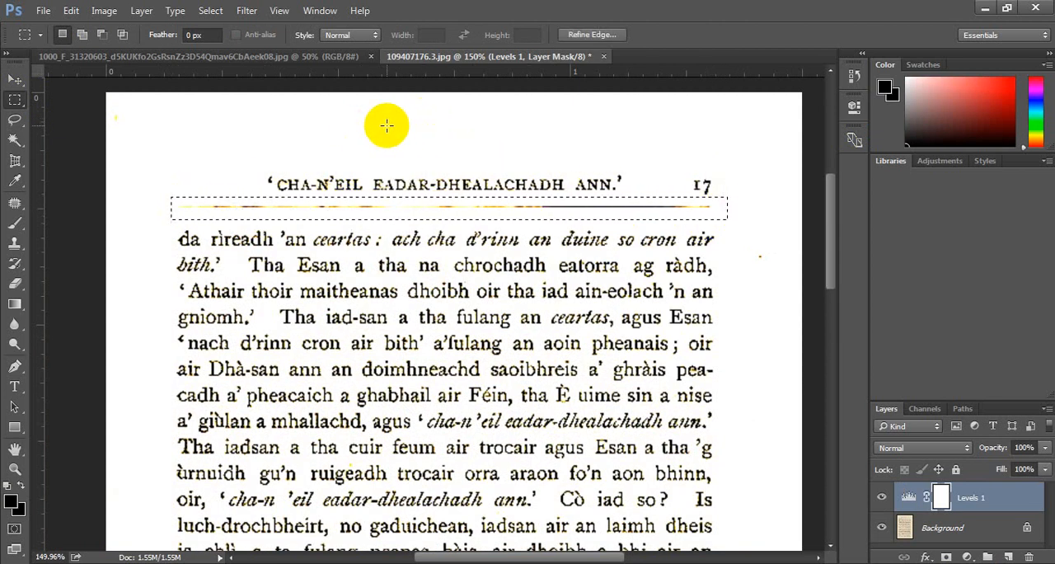
click(14, 204)
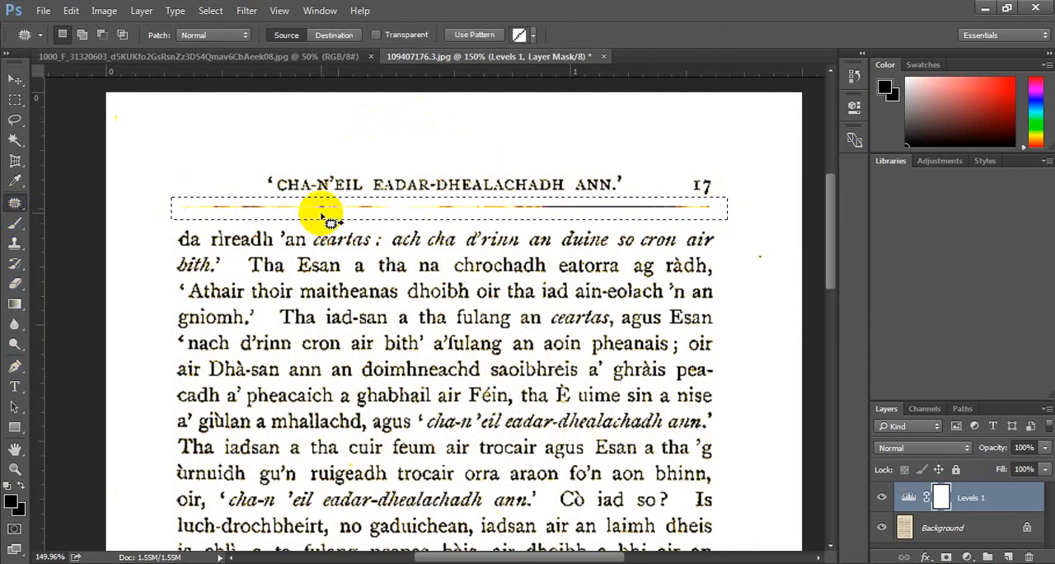
drag(331, 177, 330, 144)
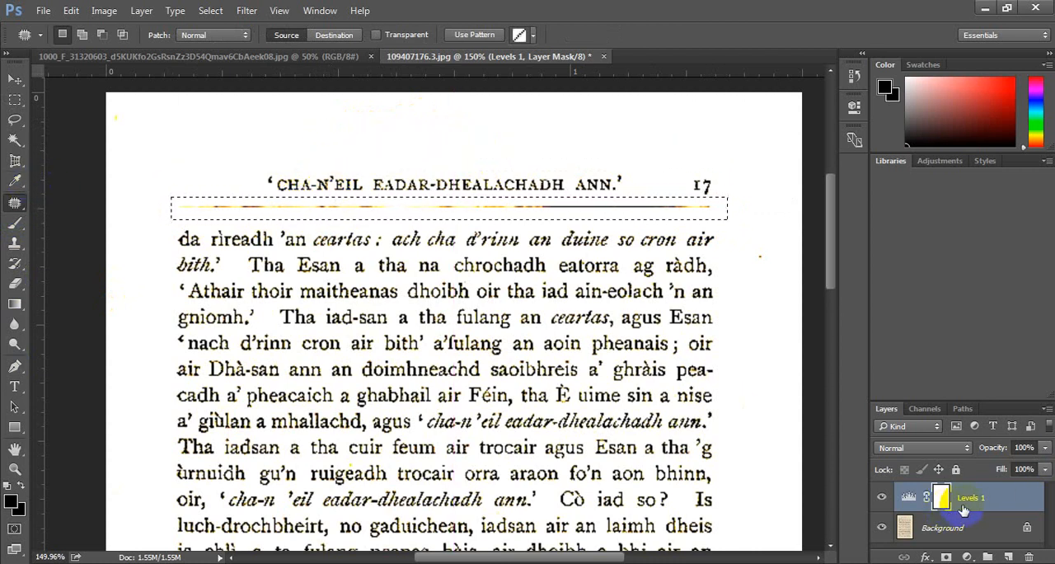
click(947, 532)
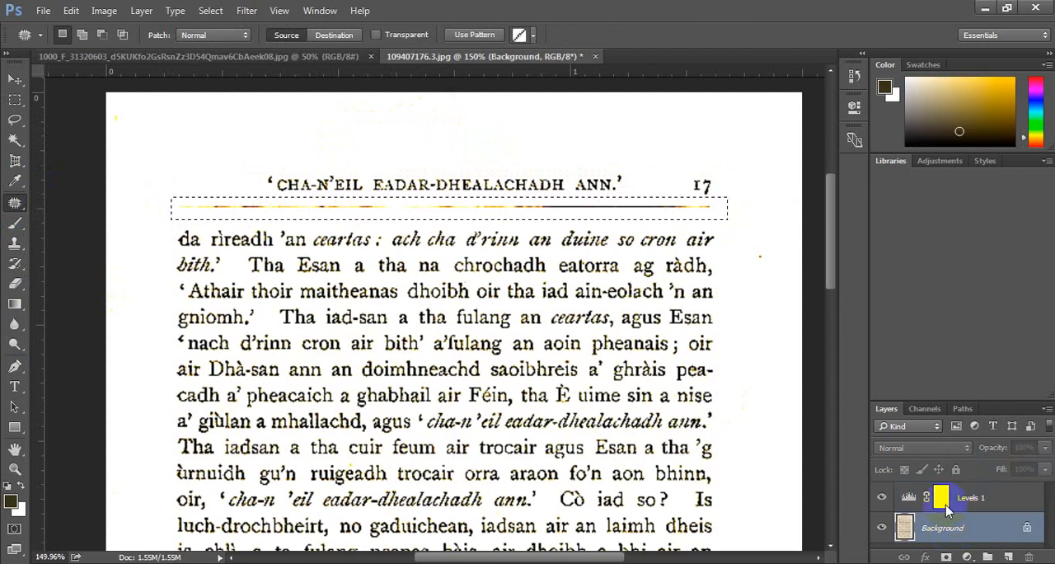
drag(521, 216, 506, 143)
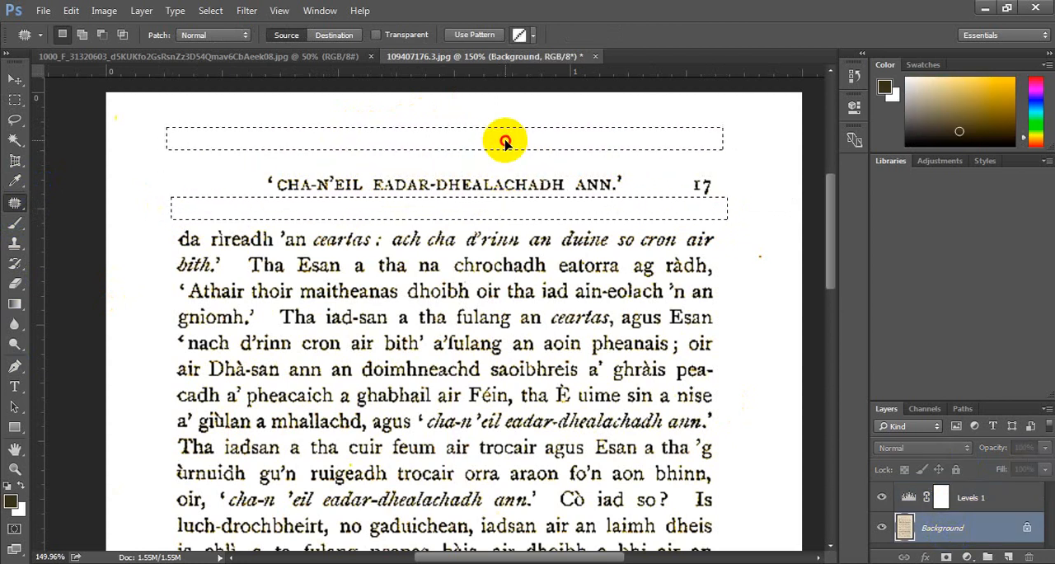
key(ctrl+d)
Draw a solid rule beneath the page heading by filling a thin rectangular selection with the dark foreground colour on the Background layer.
scroll(485, 231, down, 2)
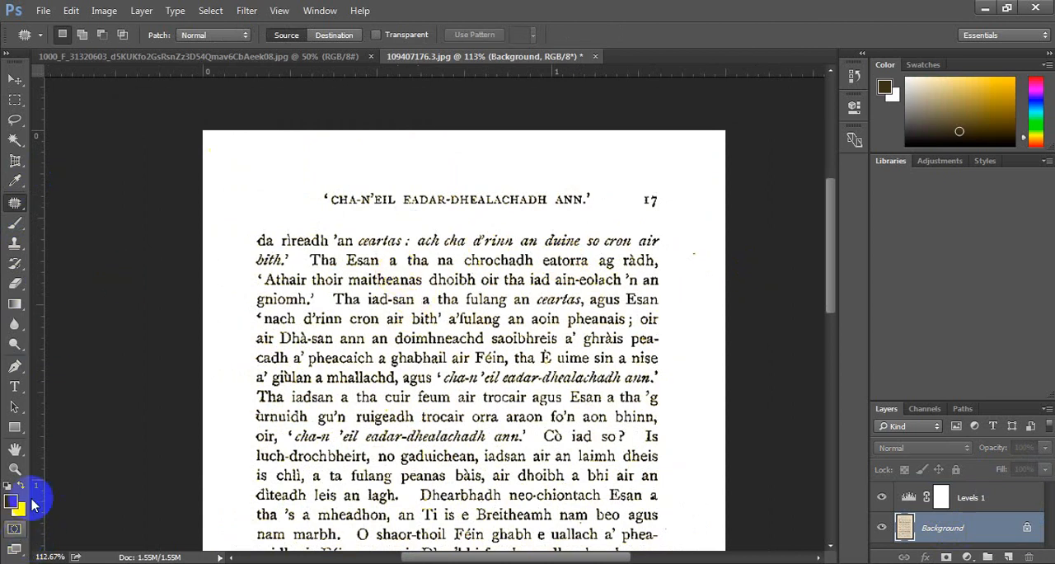
scroll(39, 449, left, 1)
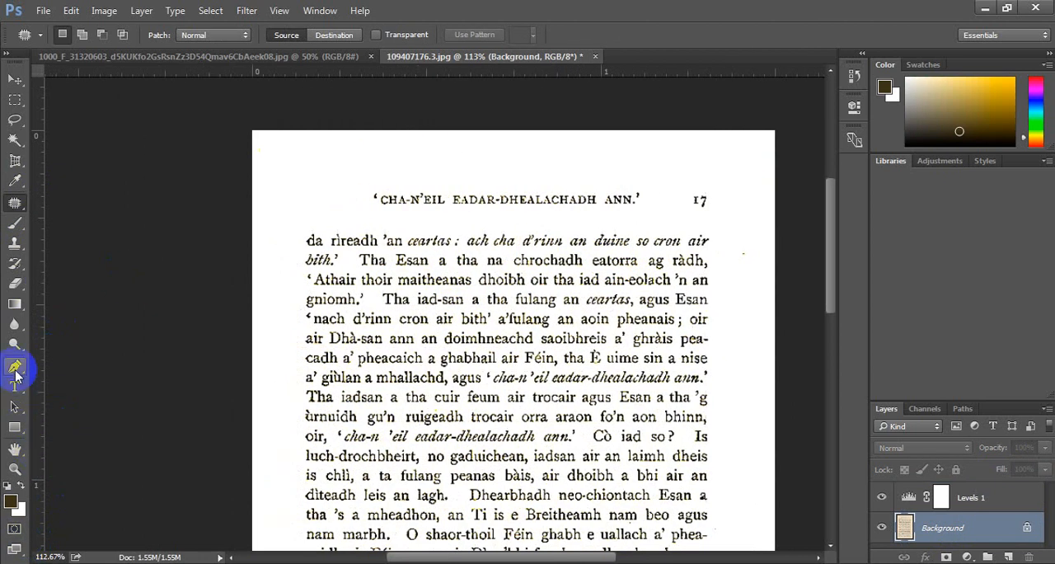
scroll(12, 500, left, 1)
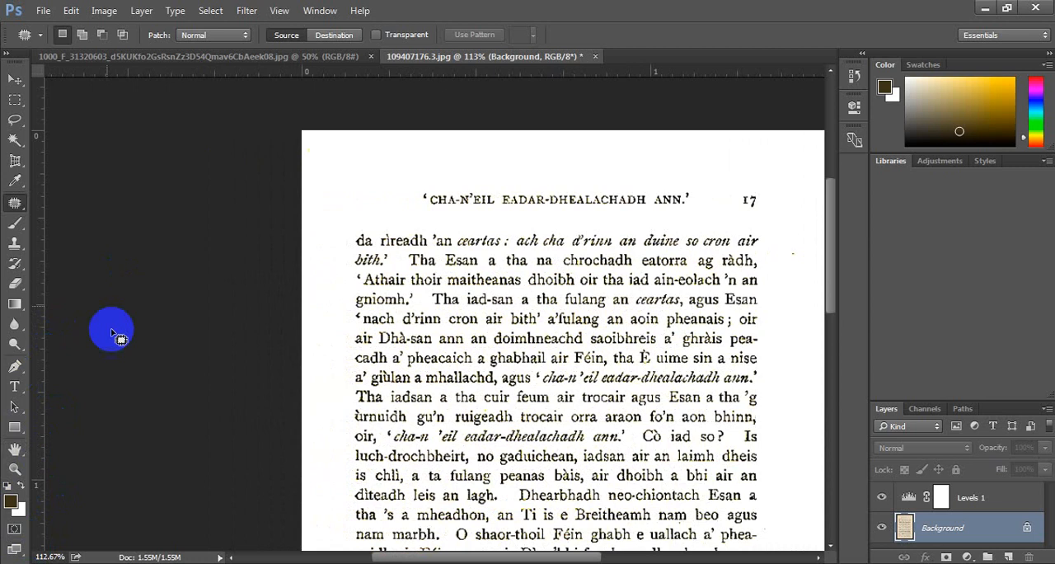
right_click(15, 99)
click(66, 100)
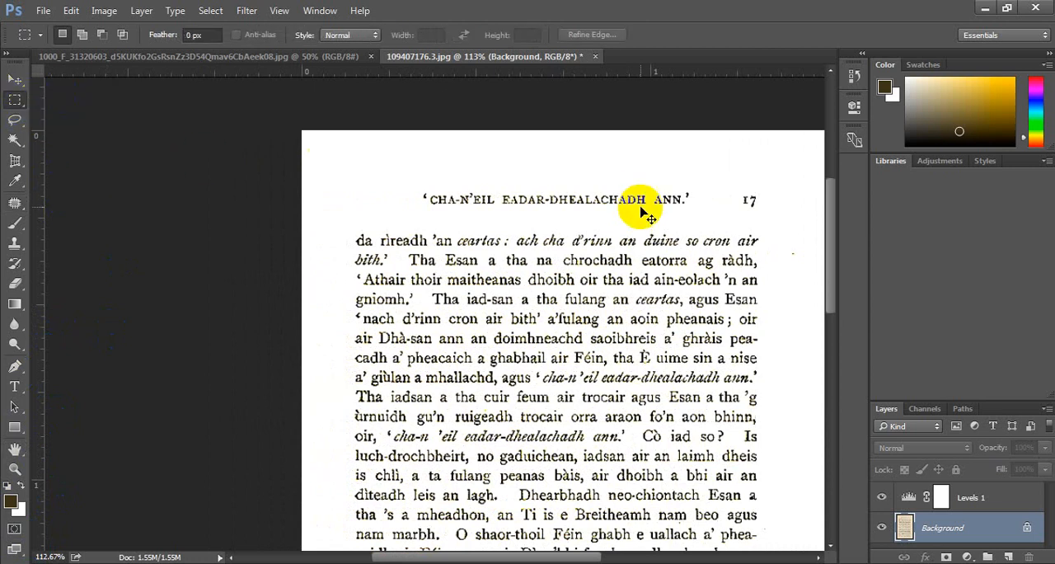
scroll(641, 207, left, 1)
scroll(642, 207, right, 5)
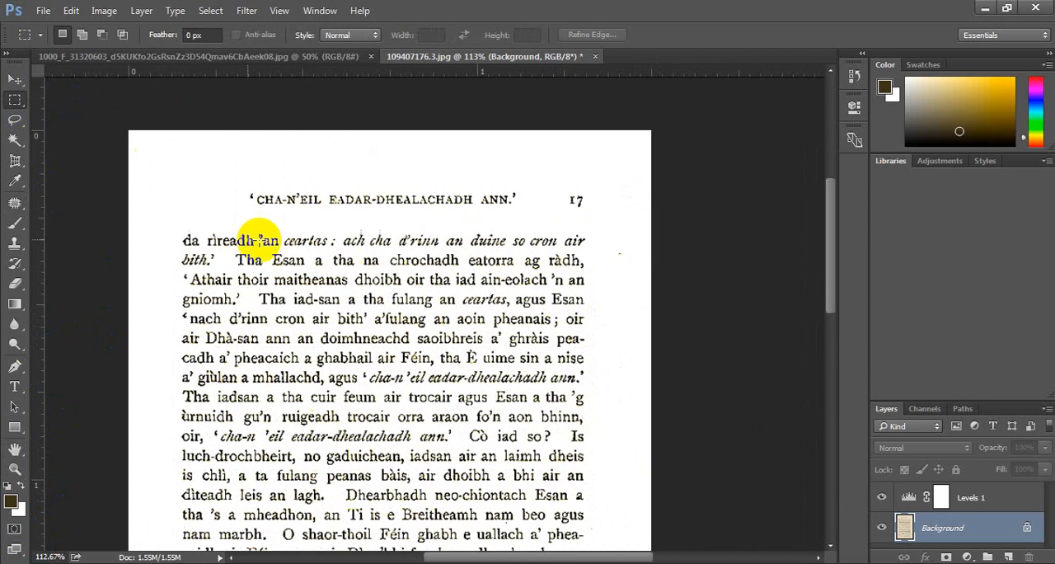
scroll(211, 221, up, 3)
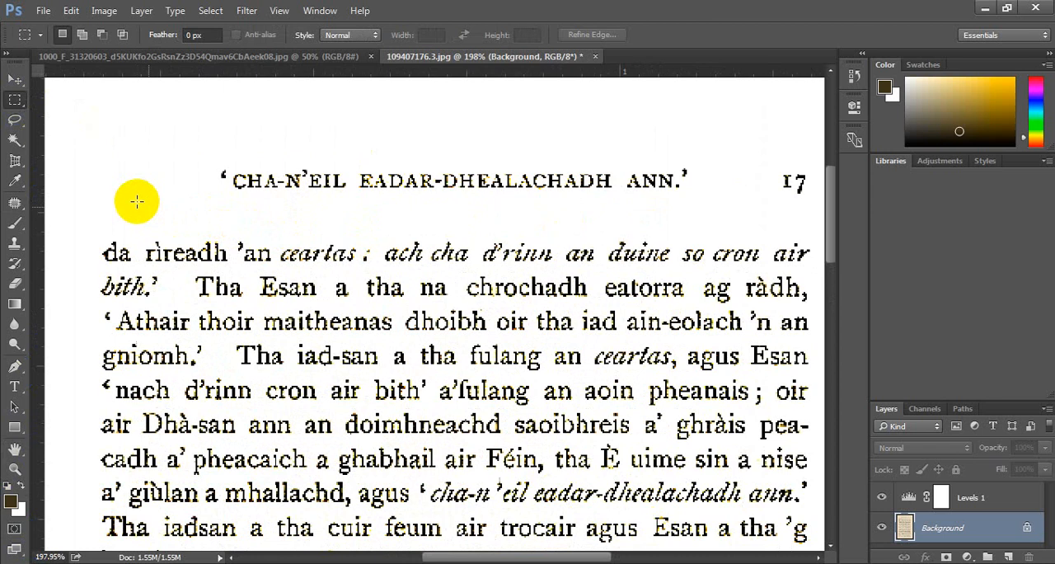
scroll(264, 224, right, 1)
drag(118, 206, 716, 205)
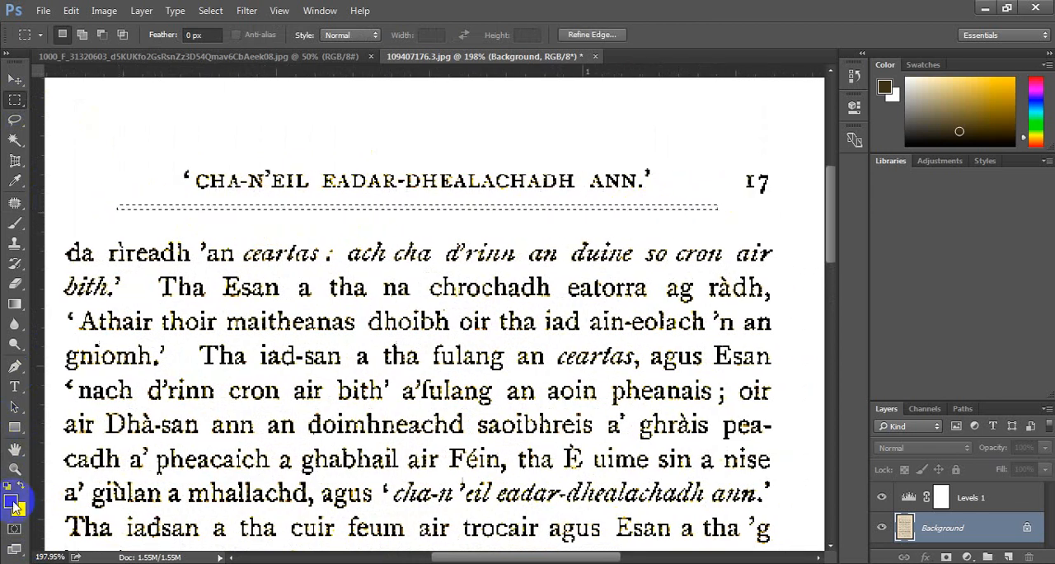
key(alt+BackSpace)
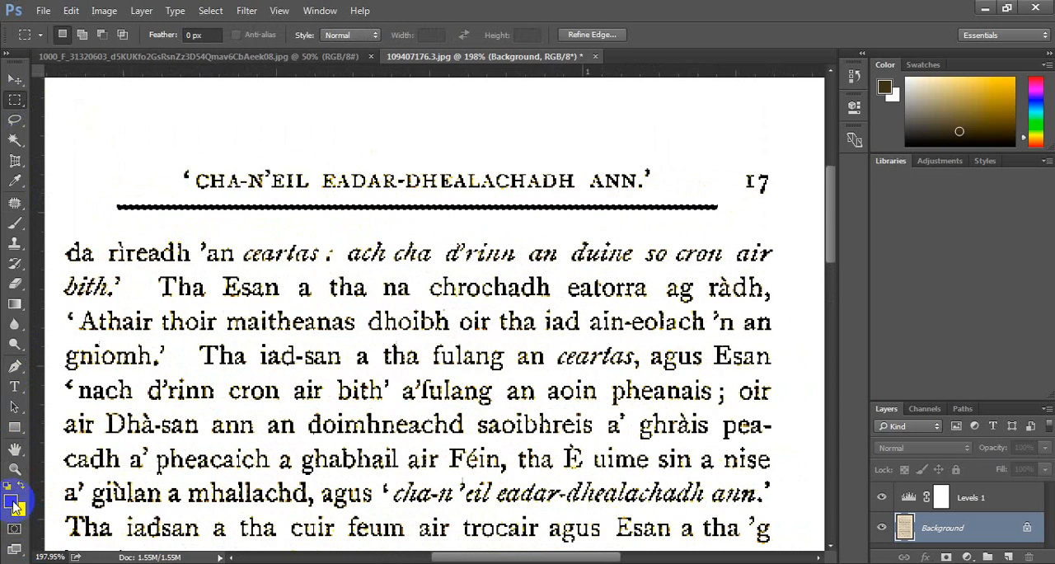
key(ctrl+d)
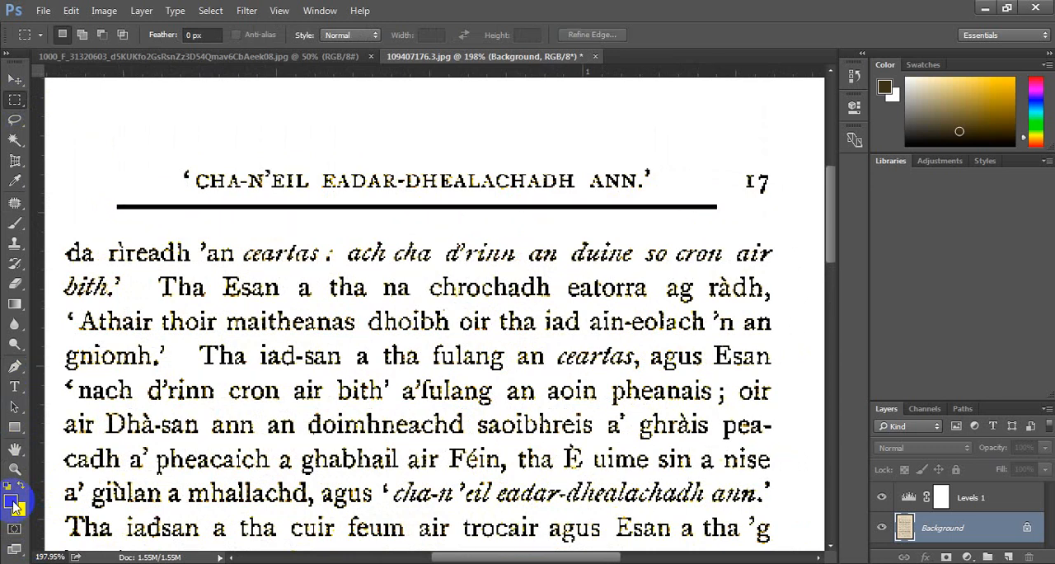
Try a filled rectangle shape of about 48 by 18 px in the blank area above the heading, and undo it.
click(20, 435)
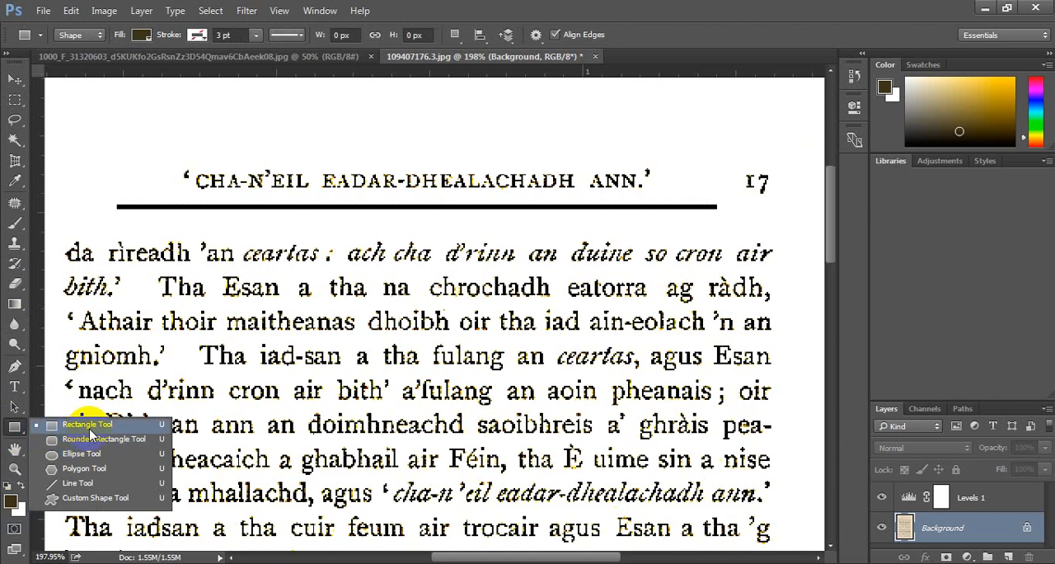
click(93, 435)
drag(94, 105, 168, 132)
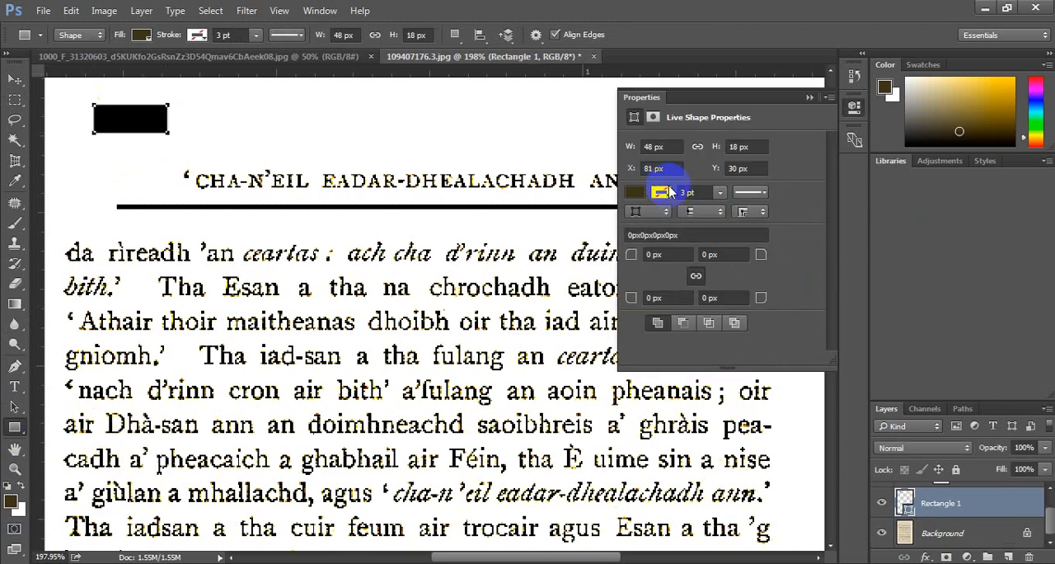
click(855, 104)
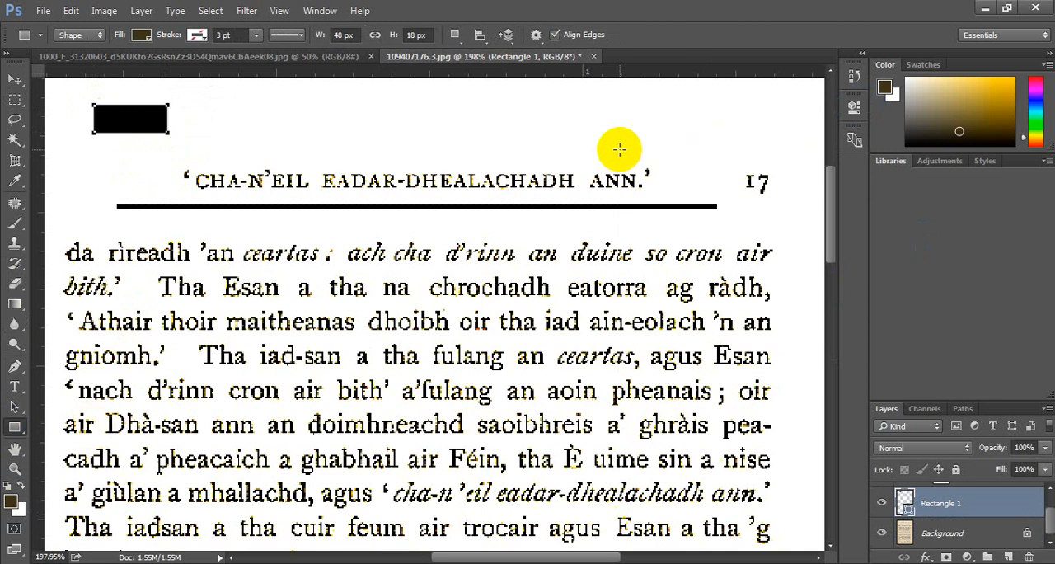
key(ctrl+z)
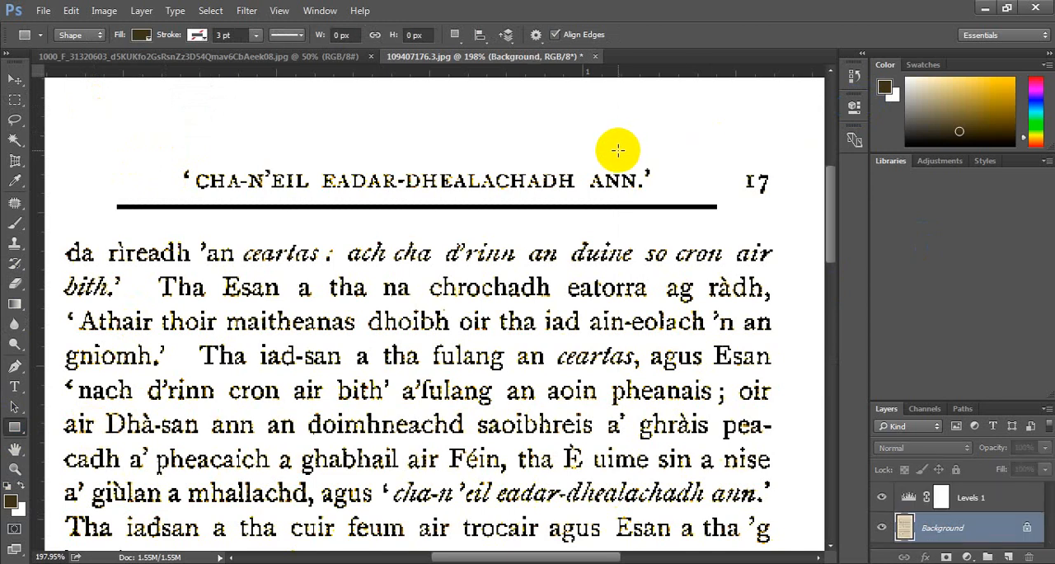